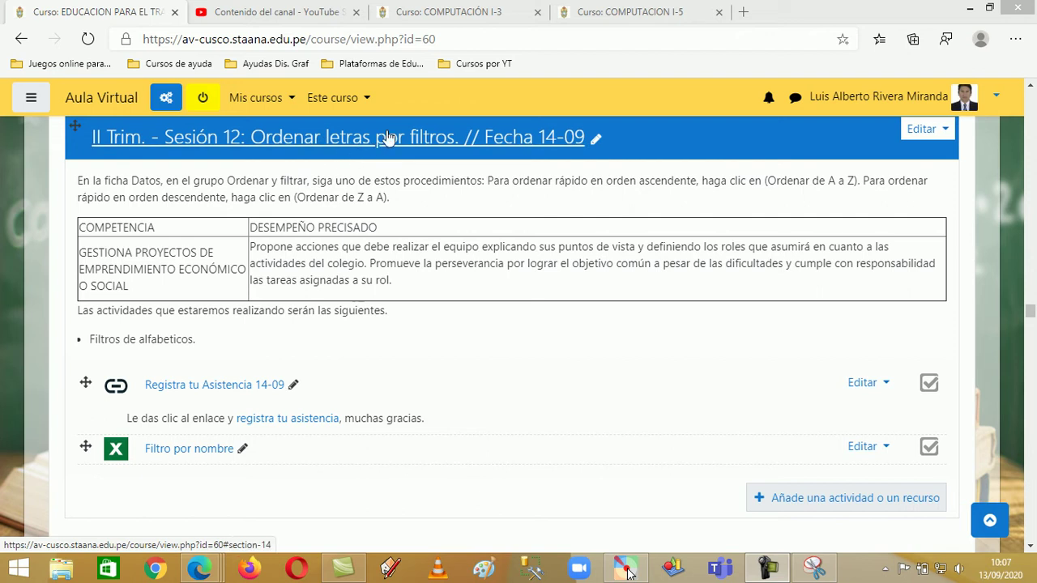
# Download the 'Filtro por nombre' resource from Moodle and open the workbook in Excel
pyautogui.click(184, 450)
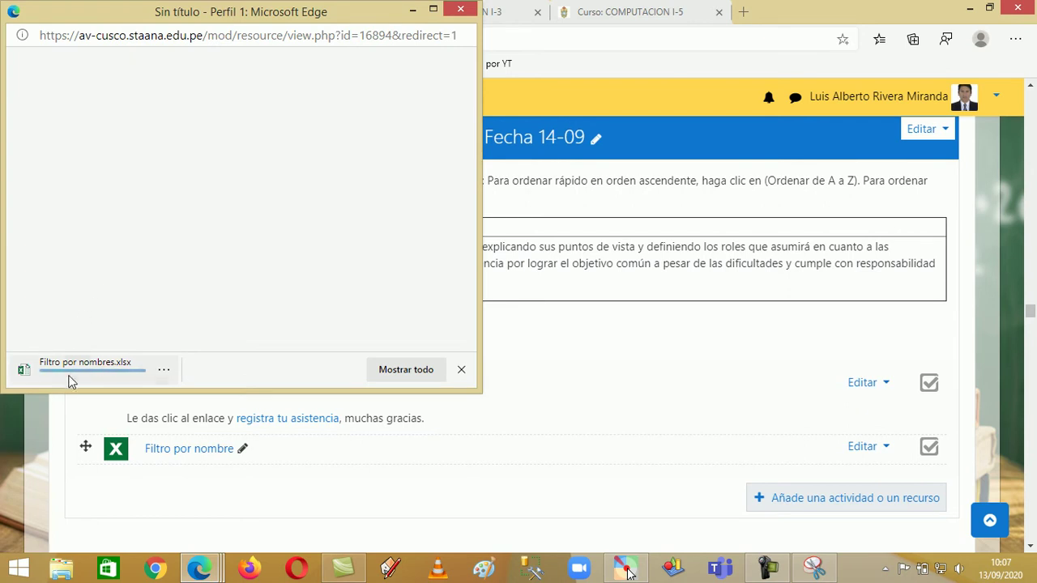
pyautogui.click(77, 378)
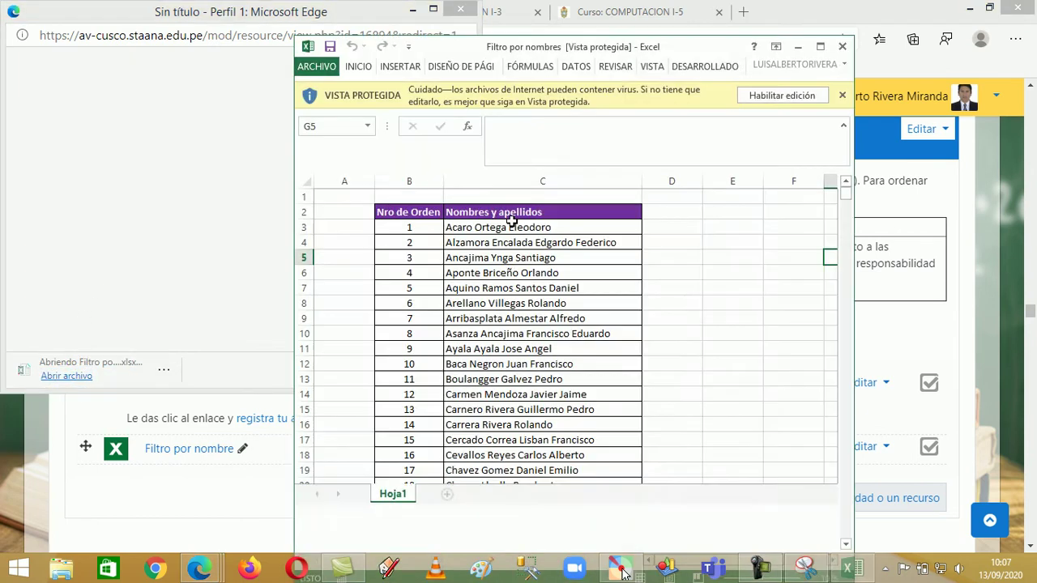
# Maximize Excel, enable editing, and select the header cells B2:C2
pyautogui.click(818, 47)
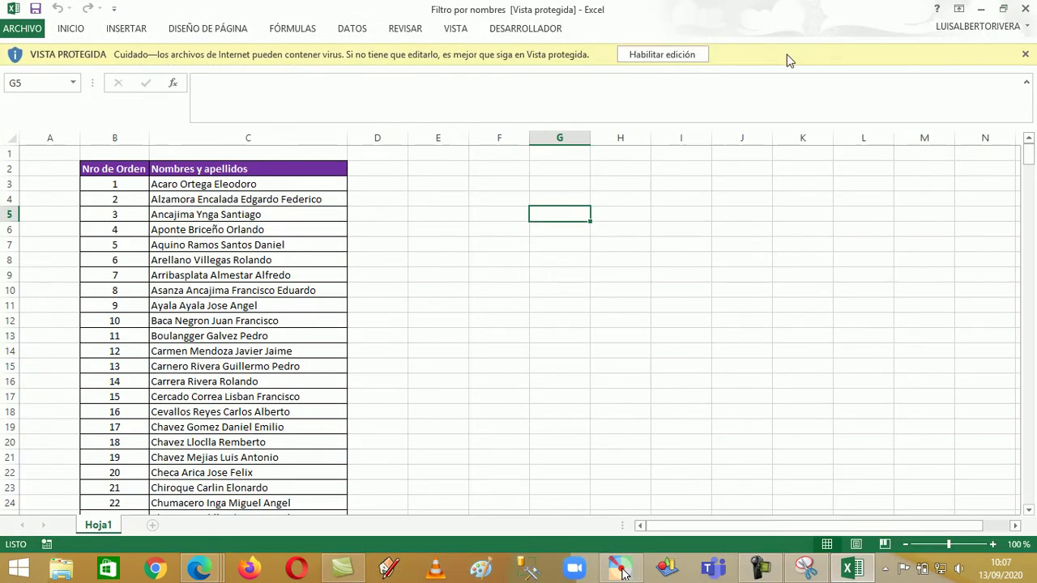
pyautogui.click(639, 49)
pyautogui.scroll(-18, 233, 257)
pyautogui.scroll(18, 233, 258)
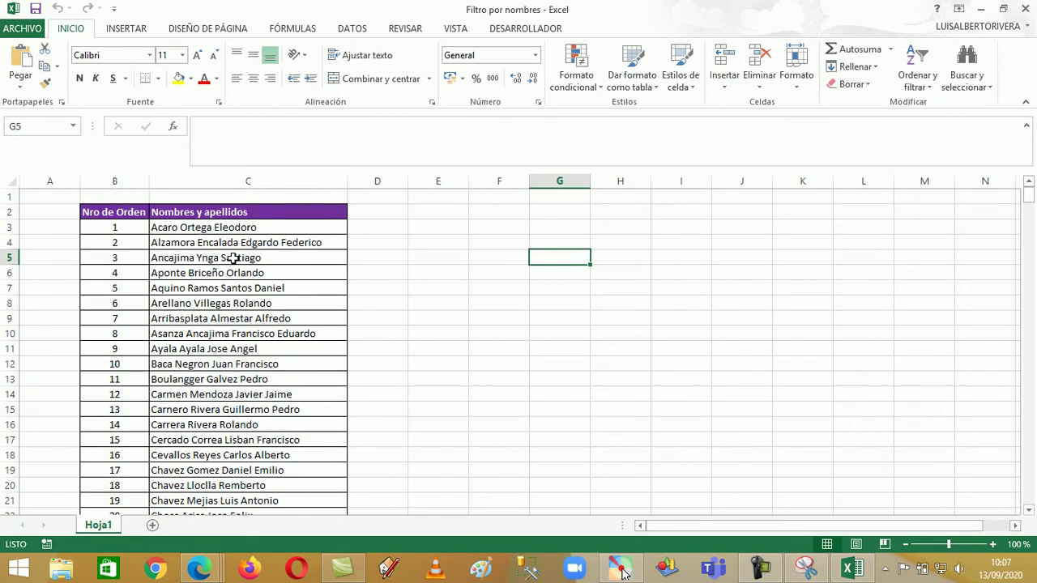
pyautogui.click(142, 212)
pyautogui.moveTo(158, 212); pyautogui.dragTo(234, 211)
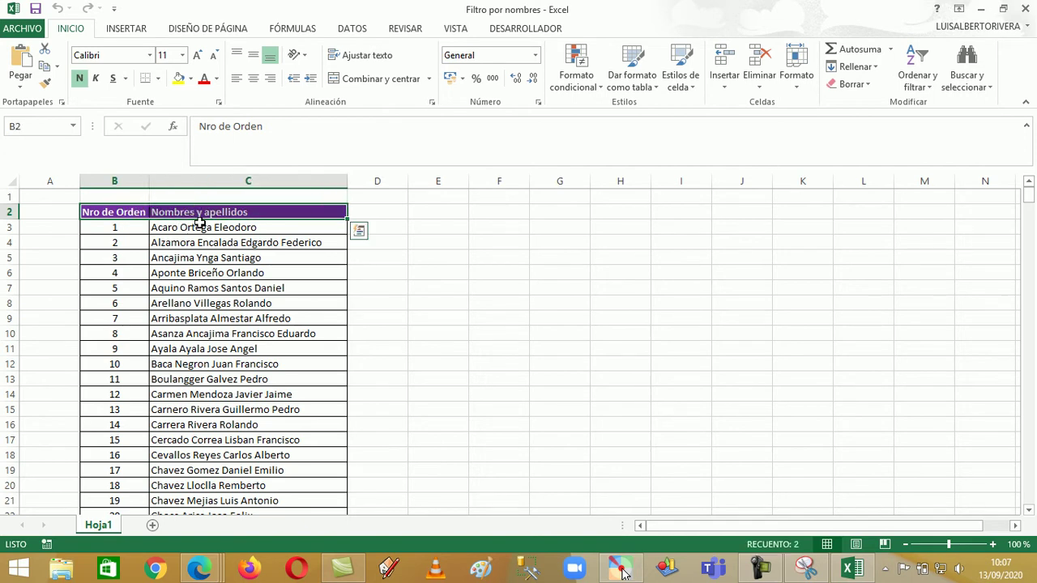
# Turn on Filtro from Ordenar y filtrar for the Nro de Orden and Nombres y apellidos headers
pyautogui.click(917, 81)
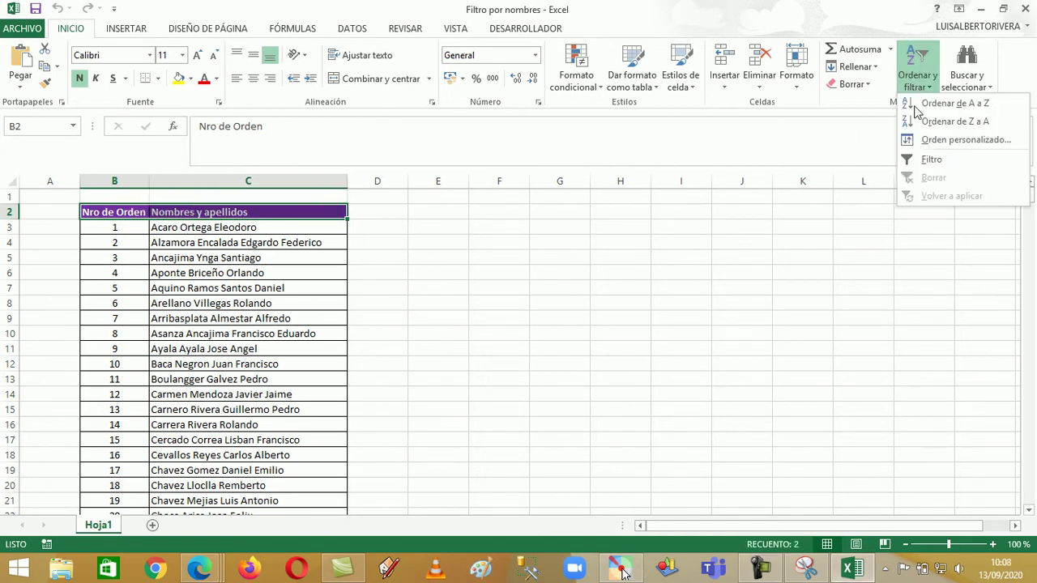
pyautogui.click(915, 159)
pyautogui.click(485, 241)
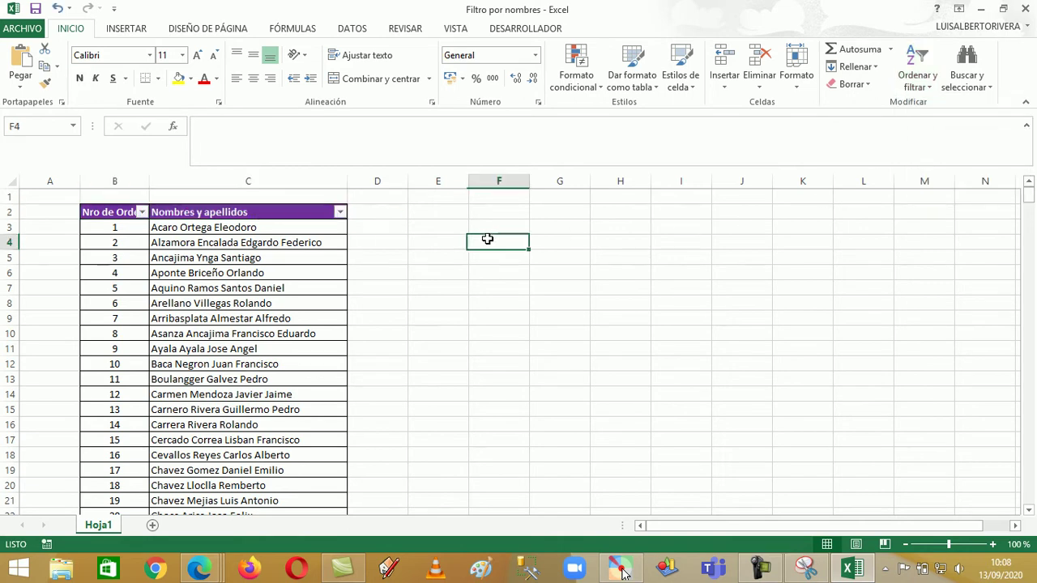
pyautogui.keyDown('ctrl'); pyautogui.scroll(4, 398, 350); pyautogui.keyUp('ctrl')
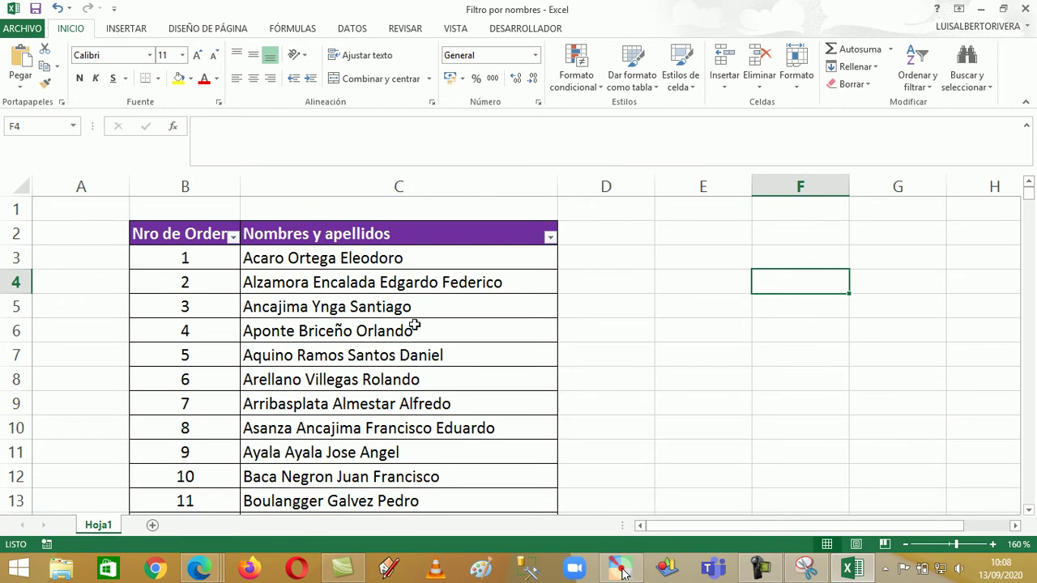
# Show the Filtros de texto choices in the Nombres y apellidos filter menu
pyautogui.click(550, 238)
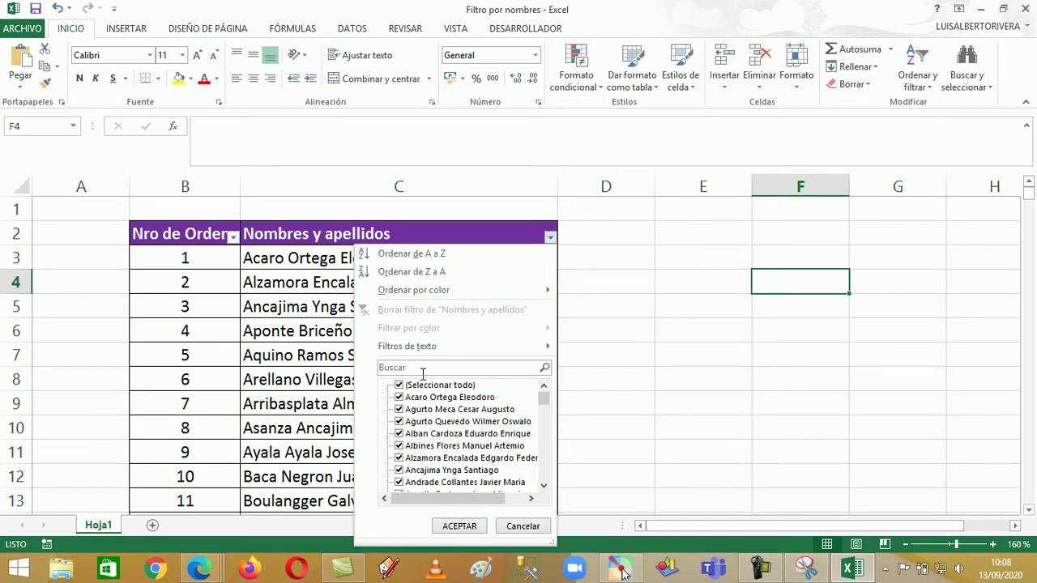
pyautogui.moveTo(462, 354)
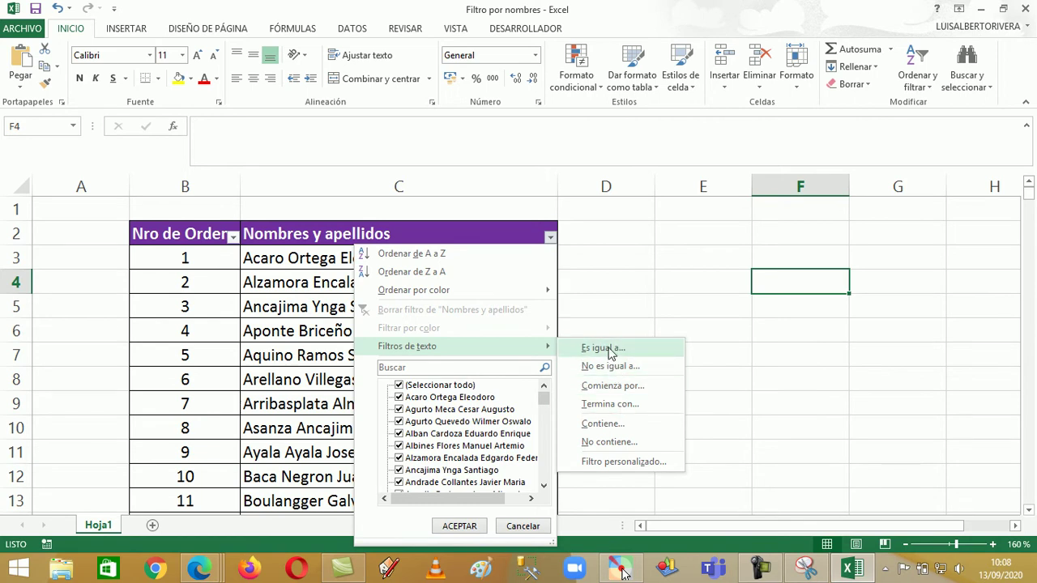
# Choose 'Comienza por...', move the Autofiltro personalizado dialog aside, and launch the screen annotation tool
pyautogui.click(614, 388)
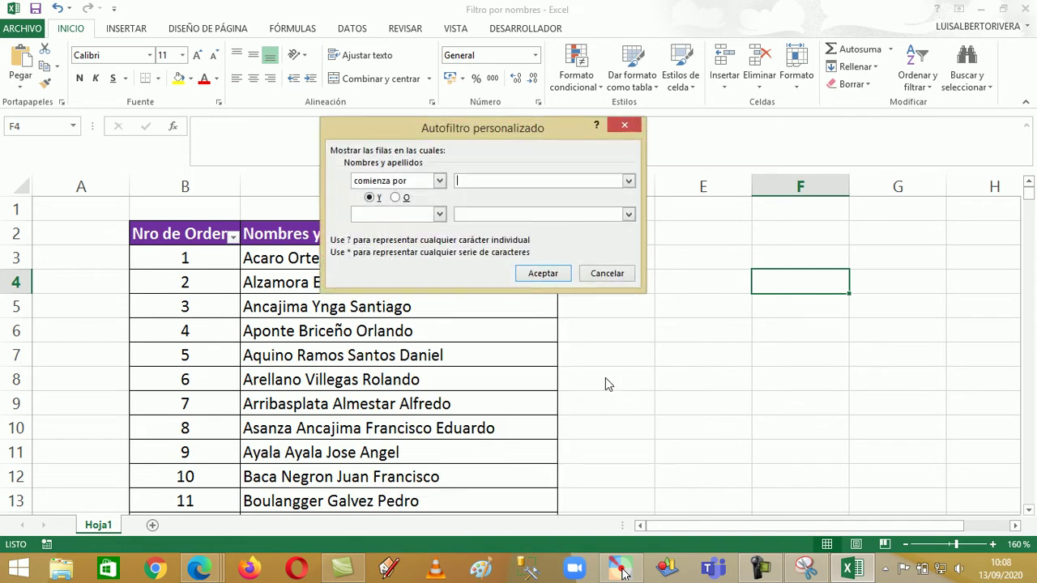
pyautogui.moveTo(406, 130); pyautogui.dragTo(558, 223)
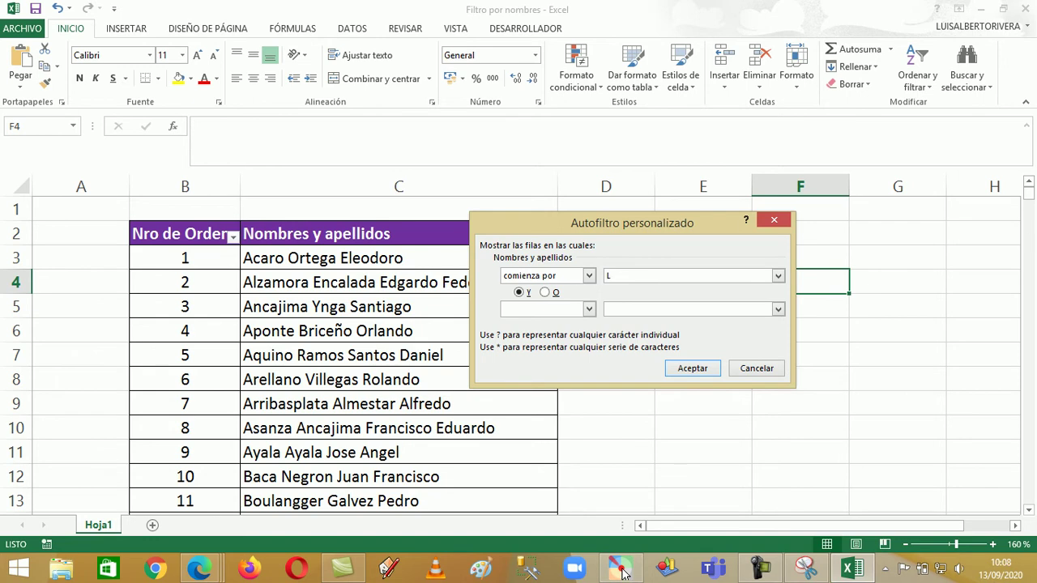
pyautogui.click(622, 571)
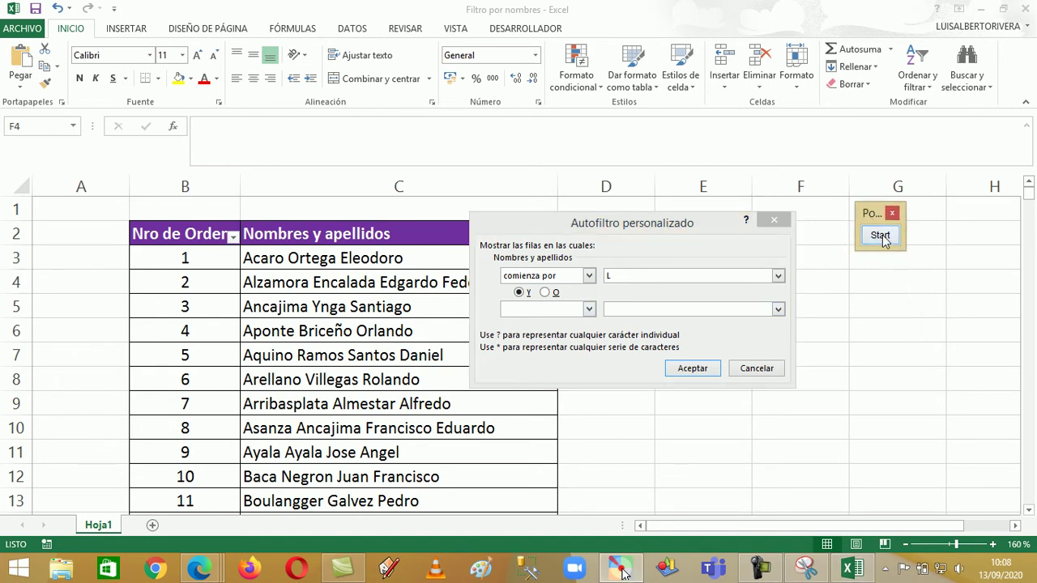
pyautogui.click(880, 236)
pyautogui.scroll(1, 593, 339)
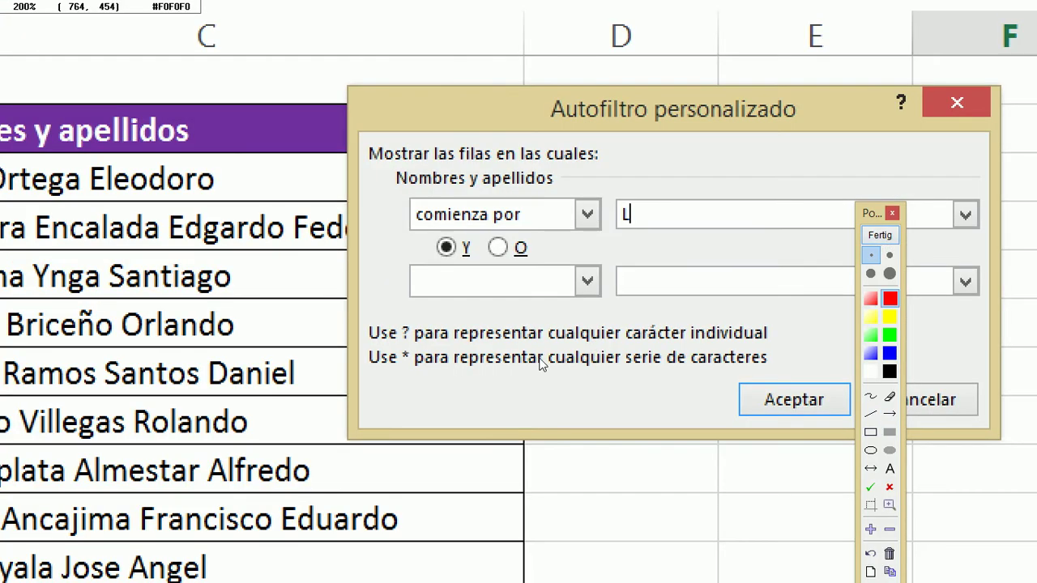
pyautogui.moveTo(864, 212); pyautogui.dragTo(160, 38)
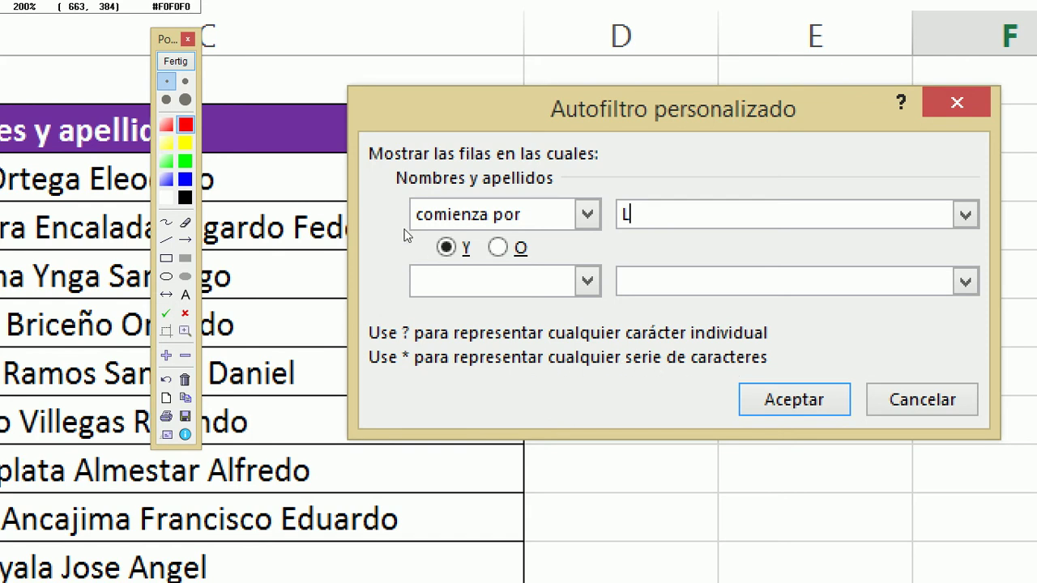
# Draw an arrow annotation, then enter L* as the starts-with value
pyautogui.click(183, 69)
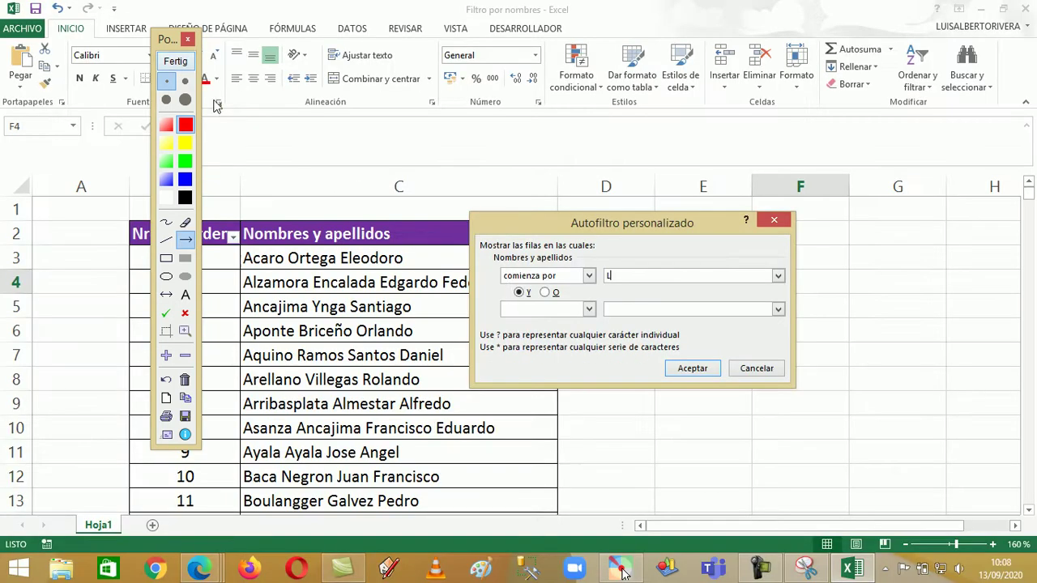
pyautogui.click(172, 65)
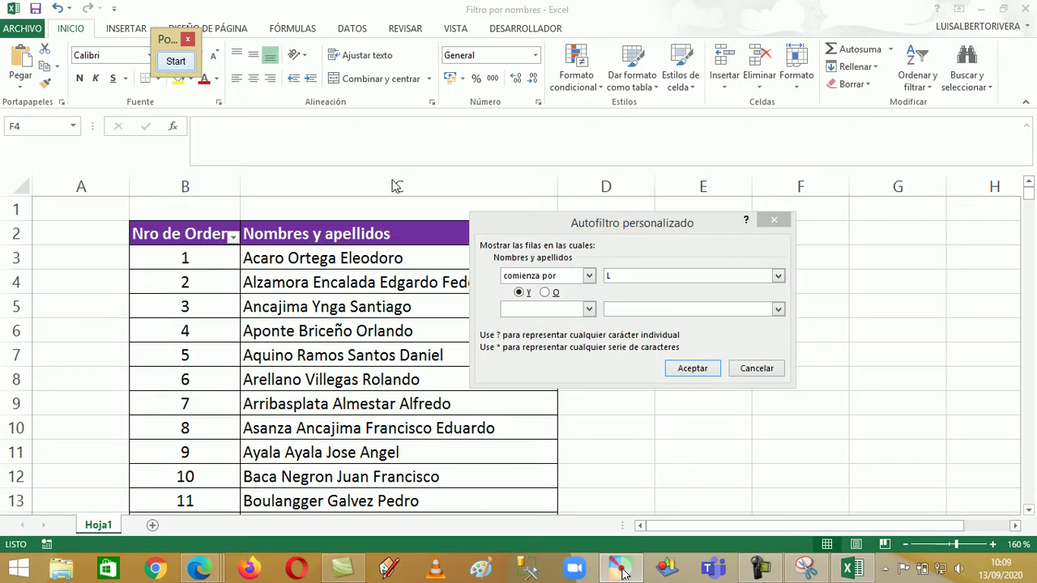
pyautogui.click(629, 279)
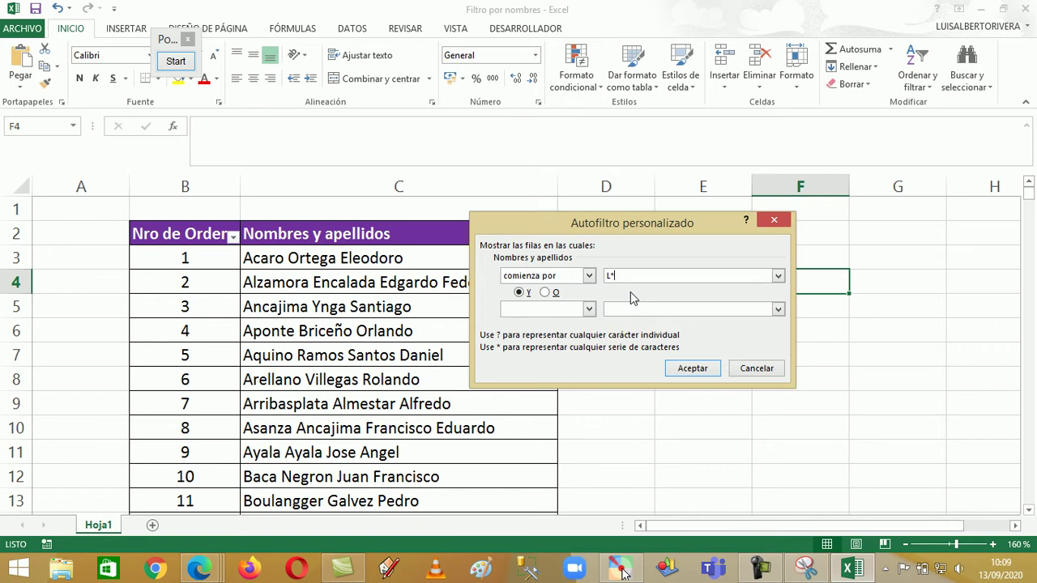
pyautogui.write('*')
# Apply the starts-with L* filter and scroll through the 12 matching names
pyautogui.click(683, 365)
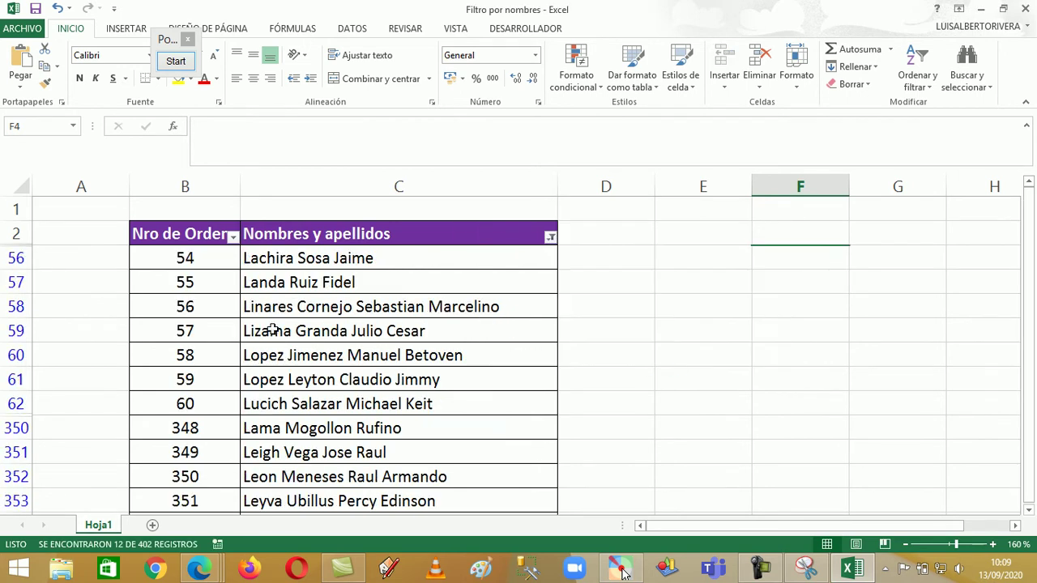
pyautogui.scroll(-1, 277, 273)
pyautogui.scroll(-2, 277, 274)
pyautogui.scroll(2, 277, 273)
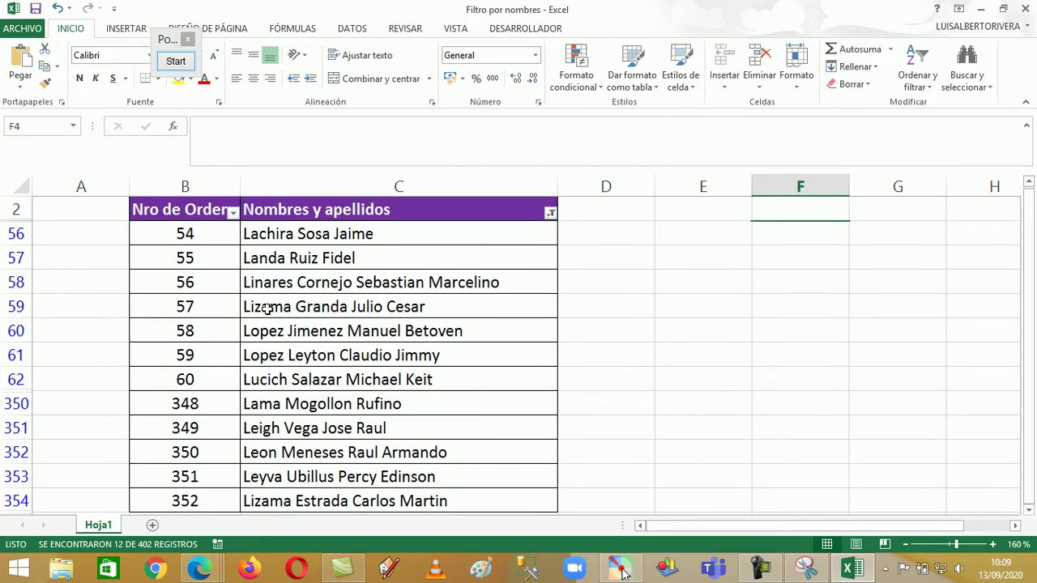
pyautogui.scroll(-1, 259, 338)
pyautogui.scroll(-1, 259, 338)
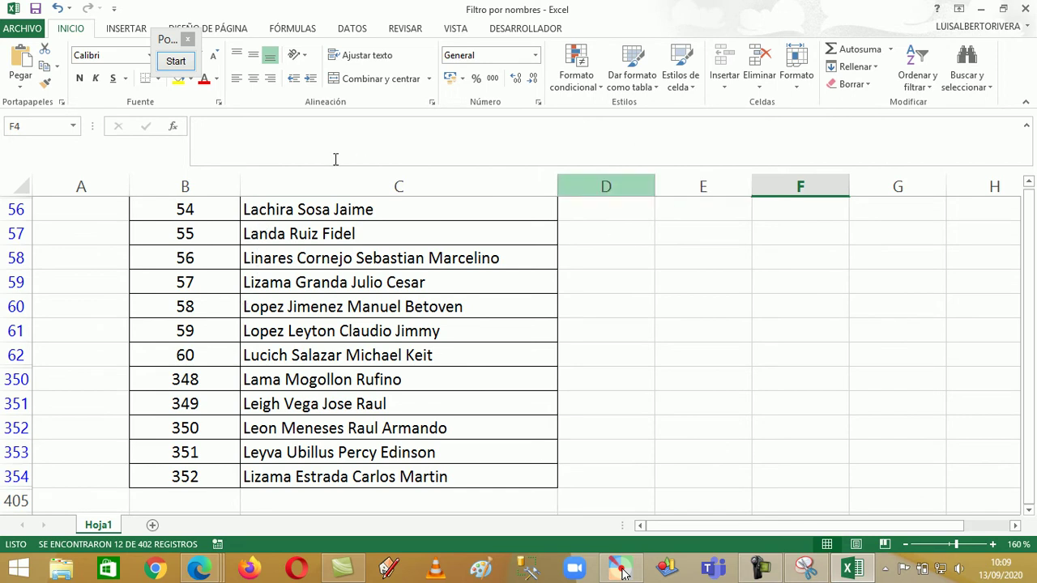
# Draw a rectangle annotation framing the initial L of every filtered name, then clear it
pyautogui.click(178, 62)
pyautogui.click(166, 257)
pyautogui.moveTo(242, 196); pyautogui.dragTo(252, 486)
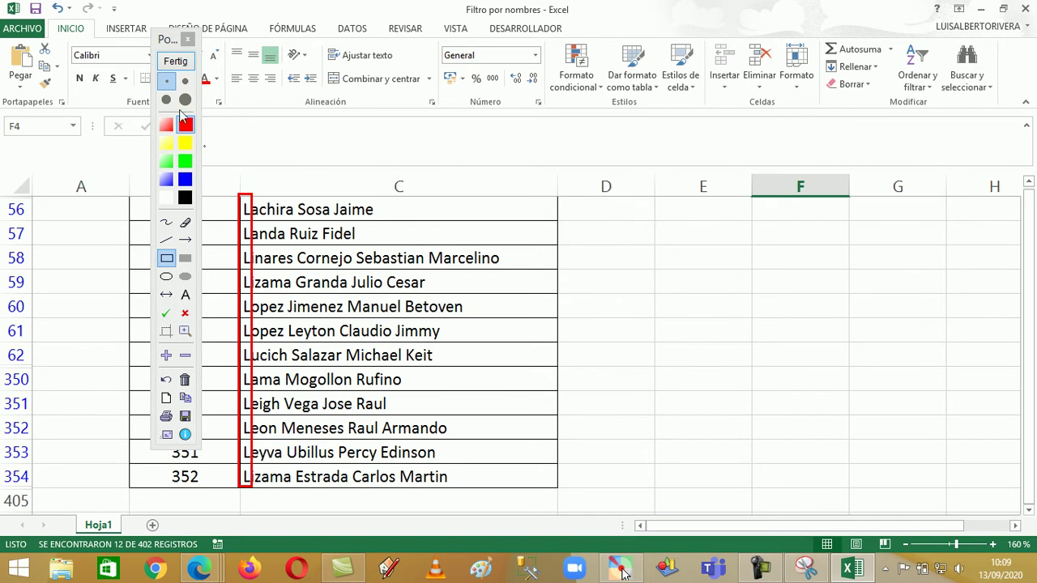
pyautogui.click(166, 64)
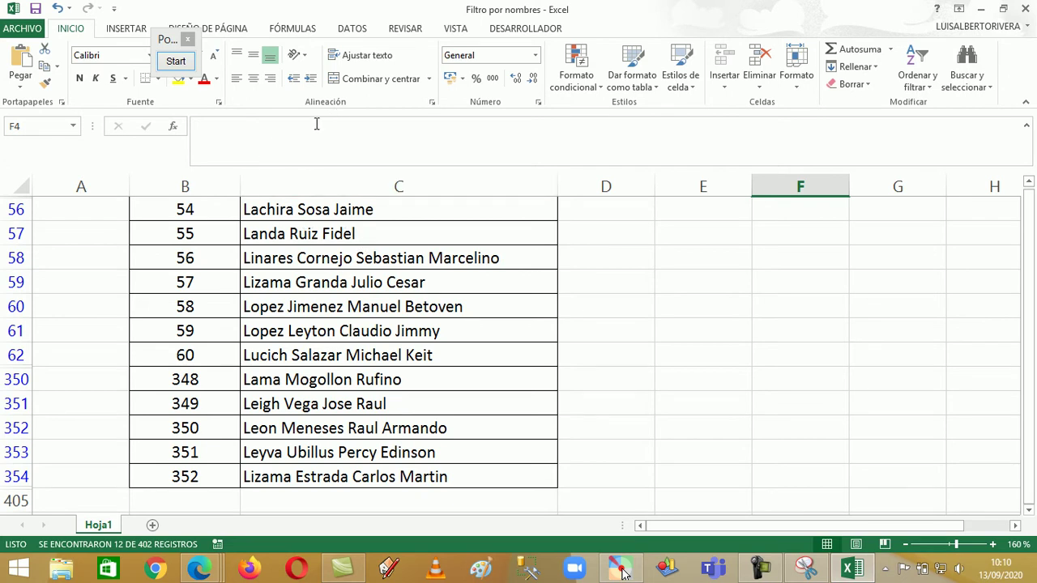
pyautogui.scroll(1, 285, 259)
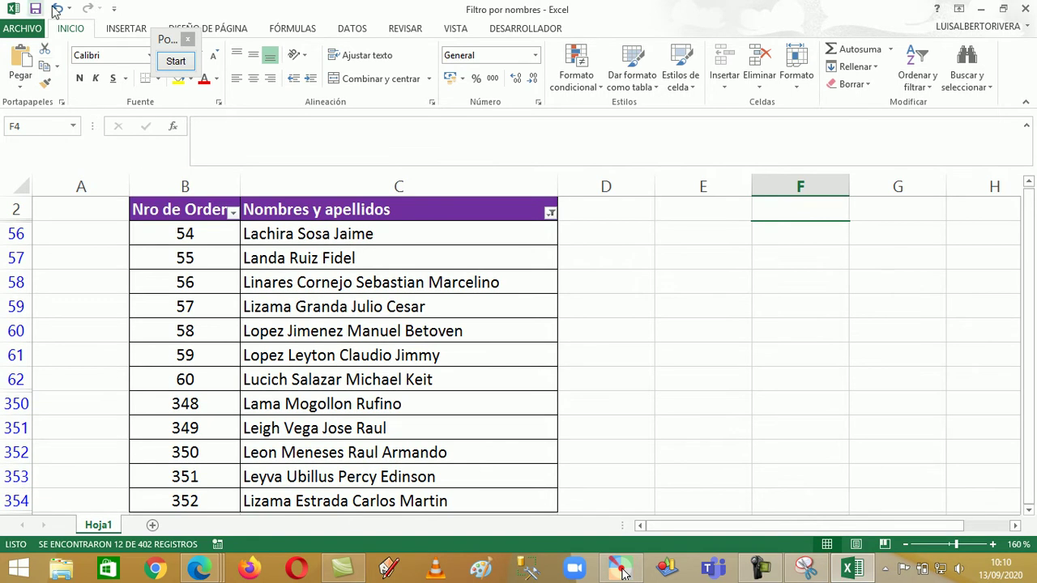
# Undo the L* filter to restore all names and start a 'Termina con...' filter on Nombres y apellidos
pyautogui.click(57, 8)
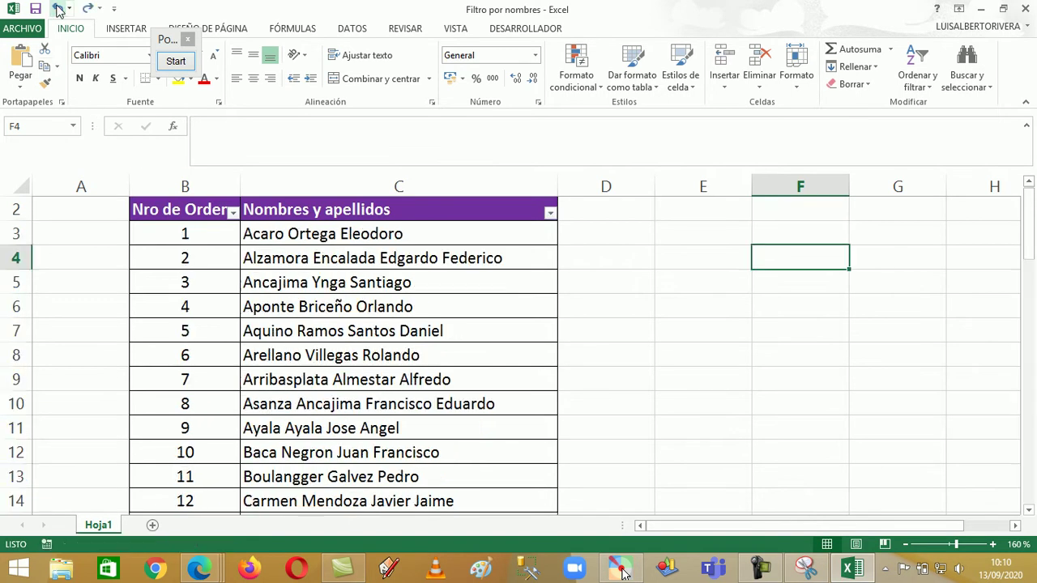
pyautogui.click(549, 212)
pyautogui.moveTo(451, 326)
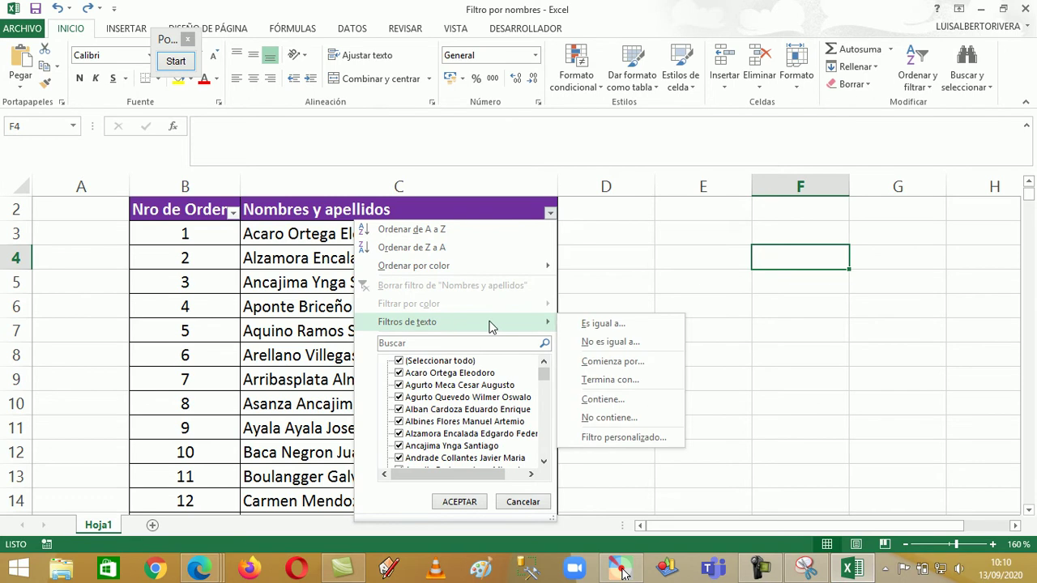
pyautogui.click(646, 388)
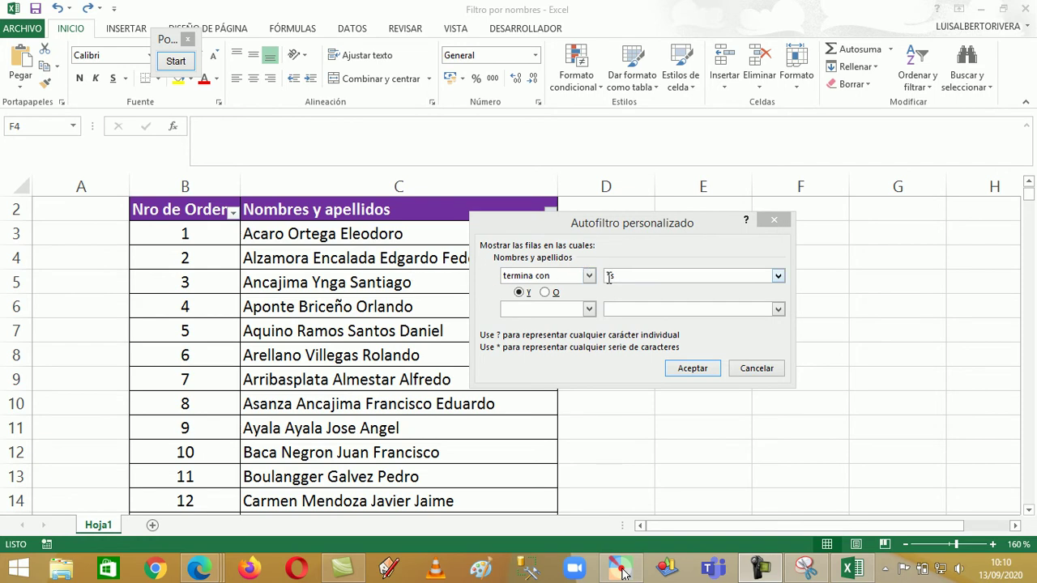
# Apply the ends-with *s filter, showing 39 of 402 records, and scroll down the results
pyautogui.click(691, 369)
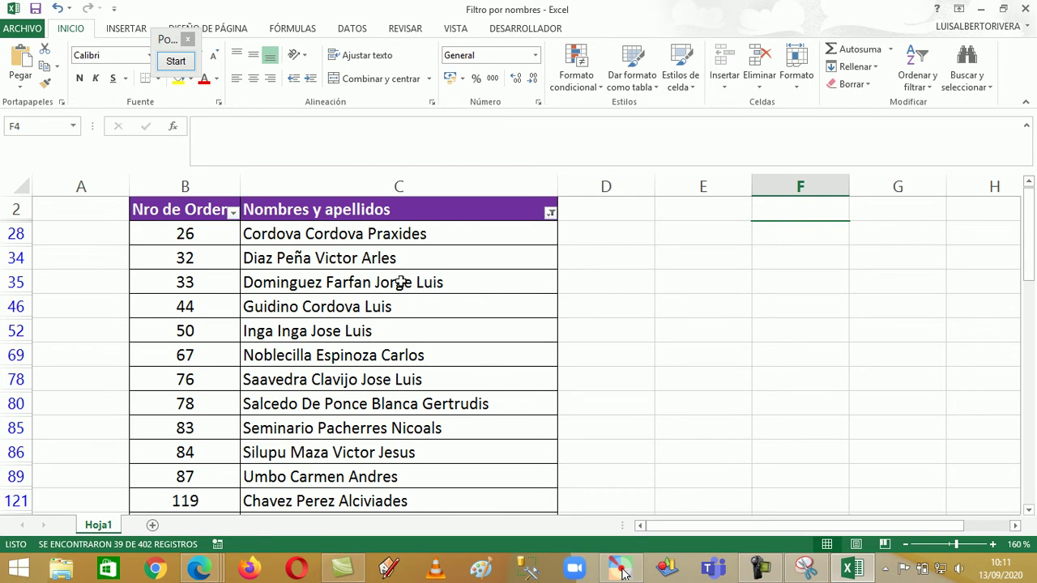
pyautogui.scroll(-1, 454, 324)
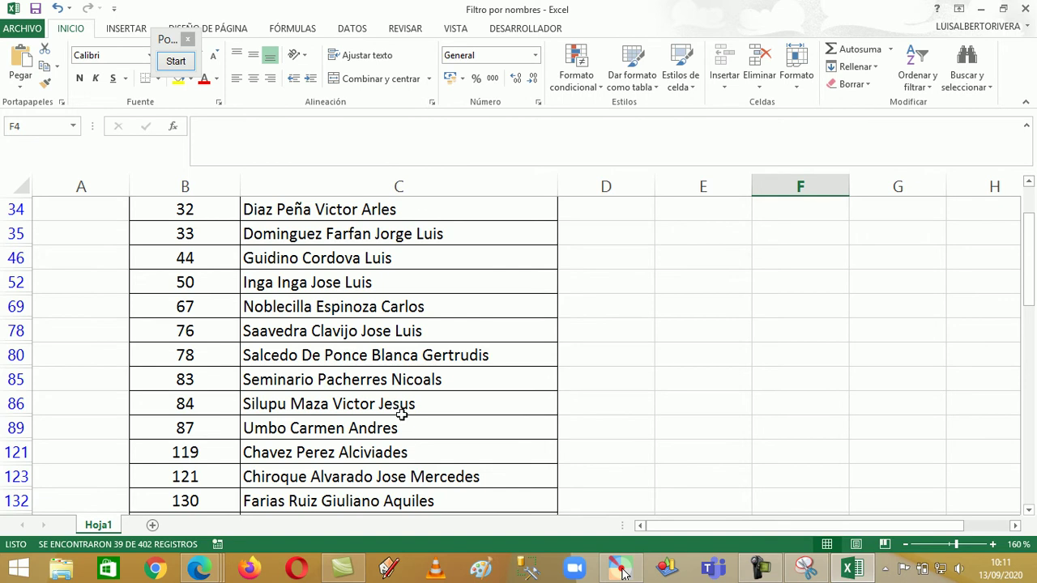
pyautogui.scroll(-1, 438, 411)
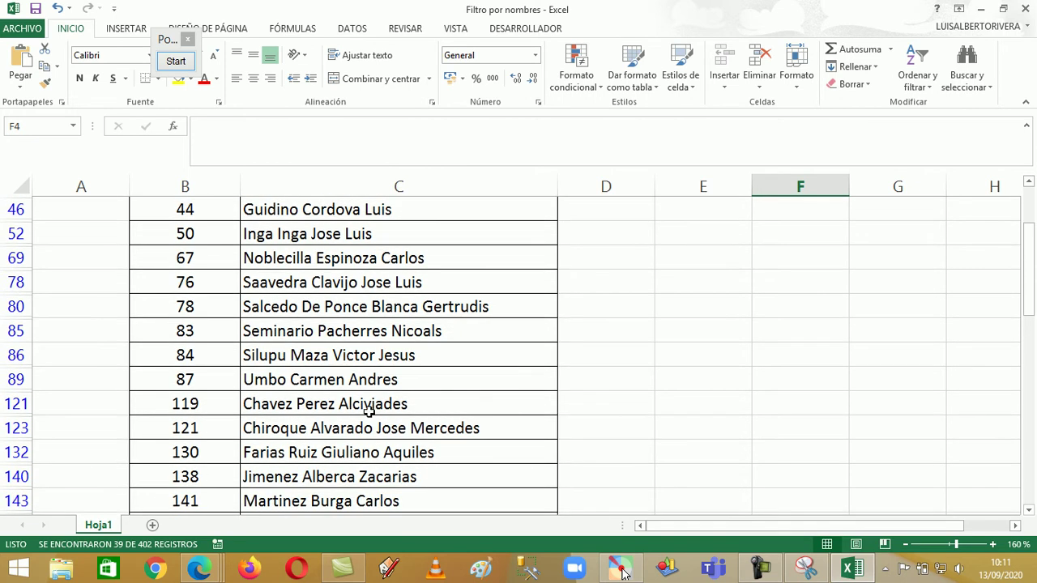
pyautogui.scroll(-1, 426, 450)
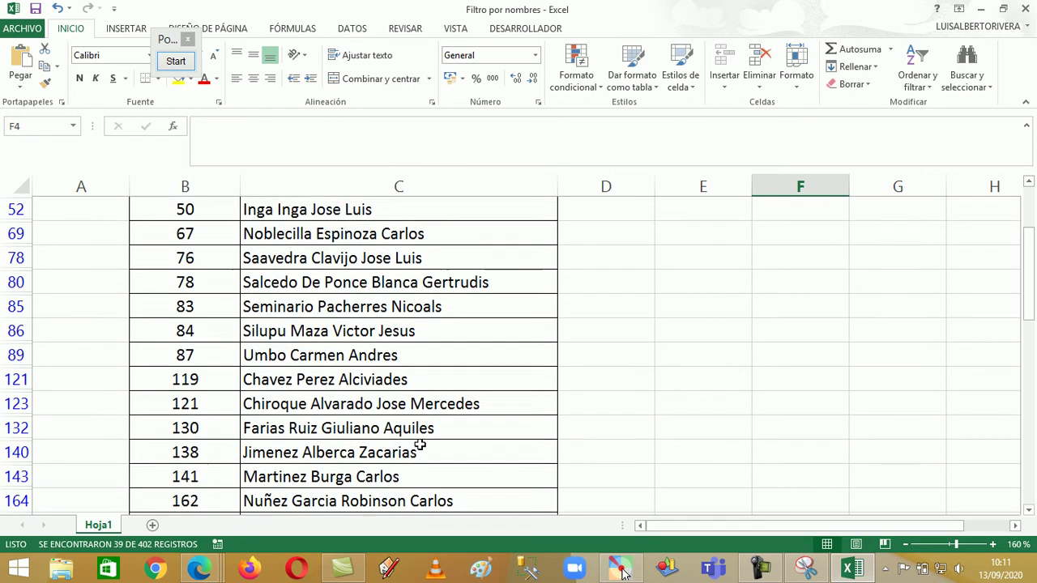
pyautogui.scroll(-1, 416, 437)
pyautogui.scroll(-7, 416, 437)
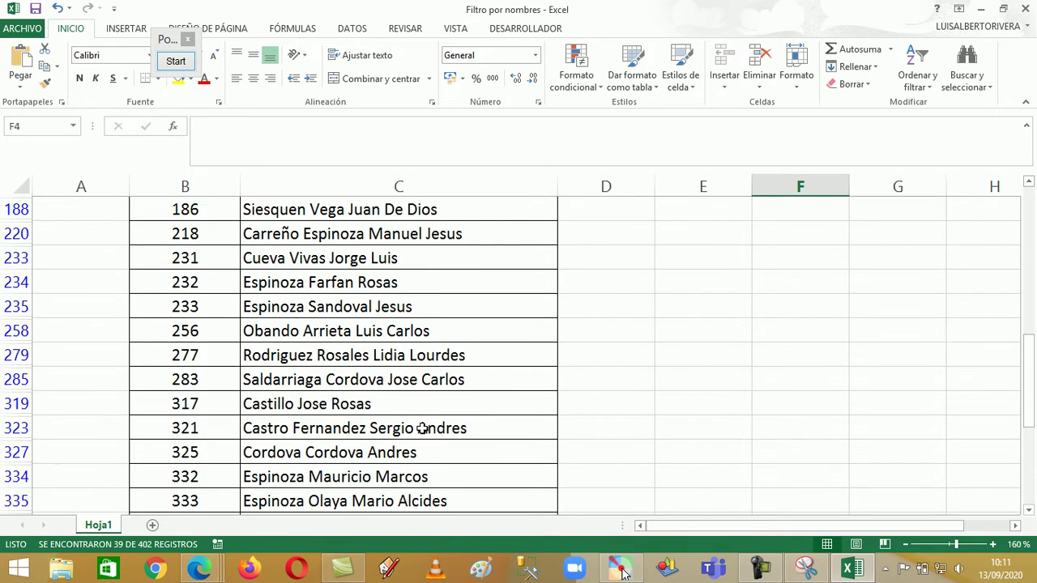
pyautogui.scroll(-1, 422, 428)
# Scroll back through the *s results, then undo the filter to show all 402 names
pyautogui.scroll(3, 422, 427)
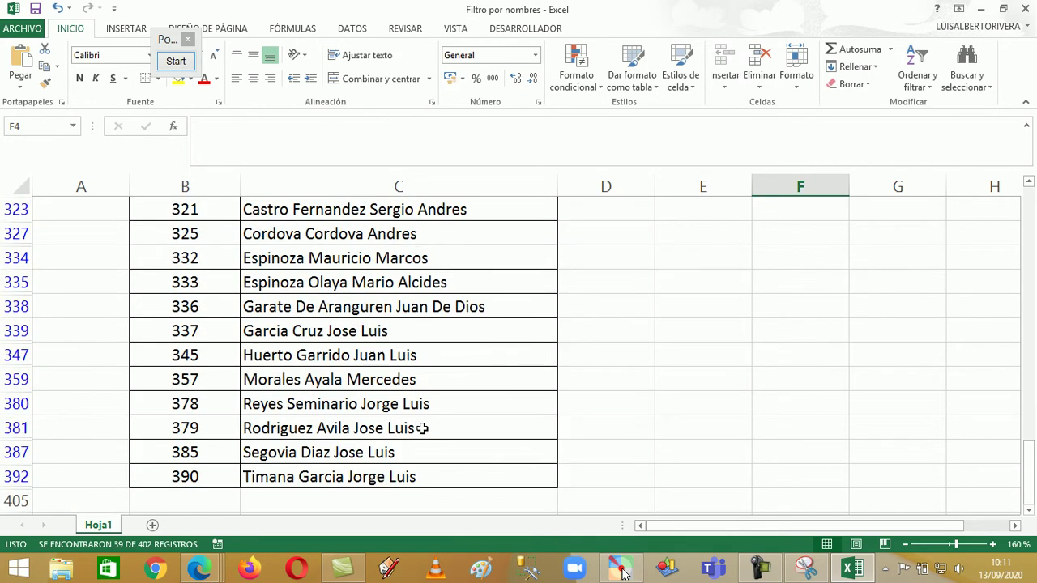
pyautogui.scroll(6, 422, 427)
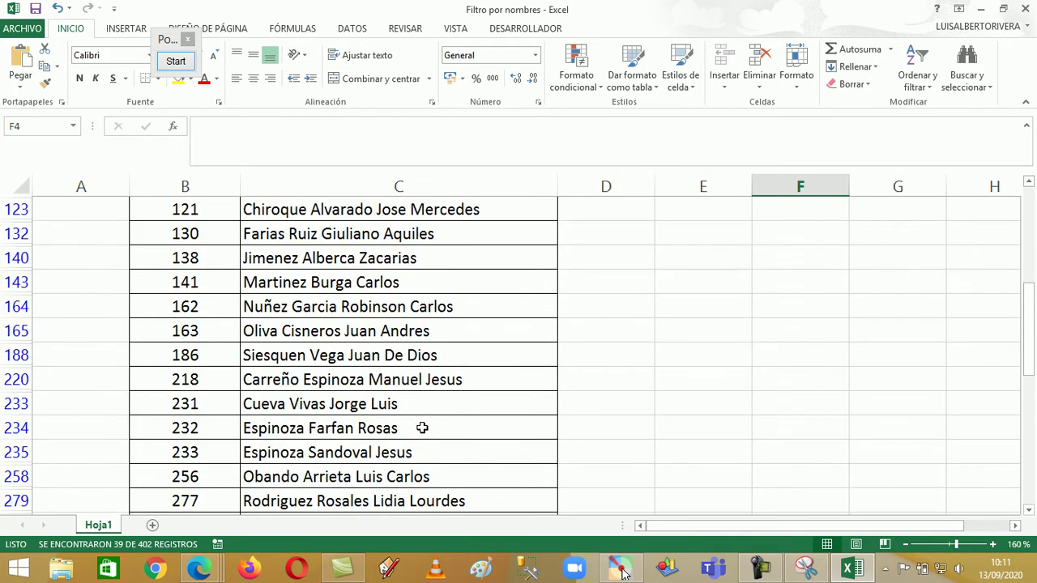
pyautogui.scroll(-6, 478, 352)
pyautogui.scroll(-2, 510, 332)
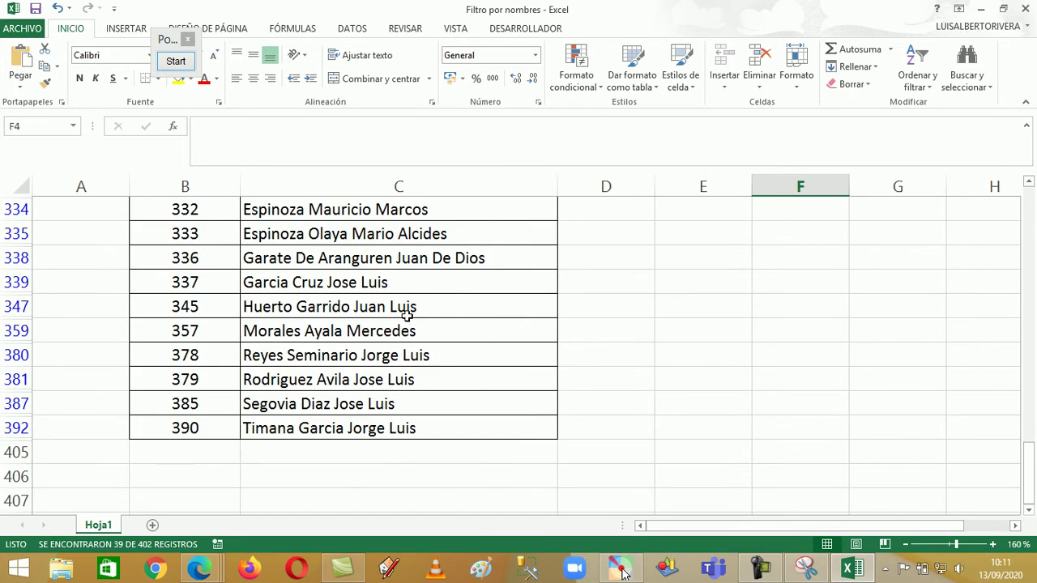
pyautogui.scroll(3, 405, 373)
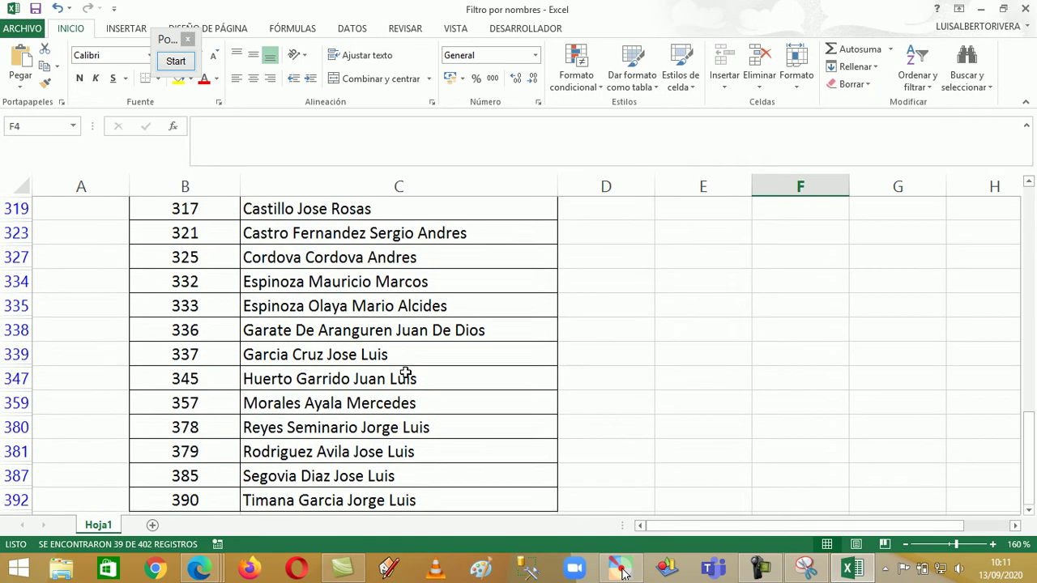
pyautogui.scroll(4, 415, 331)
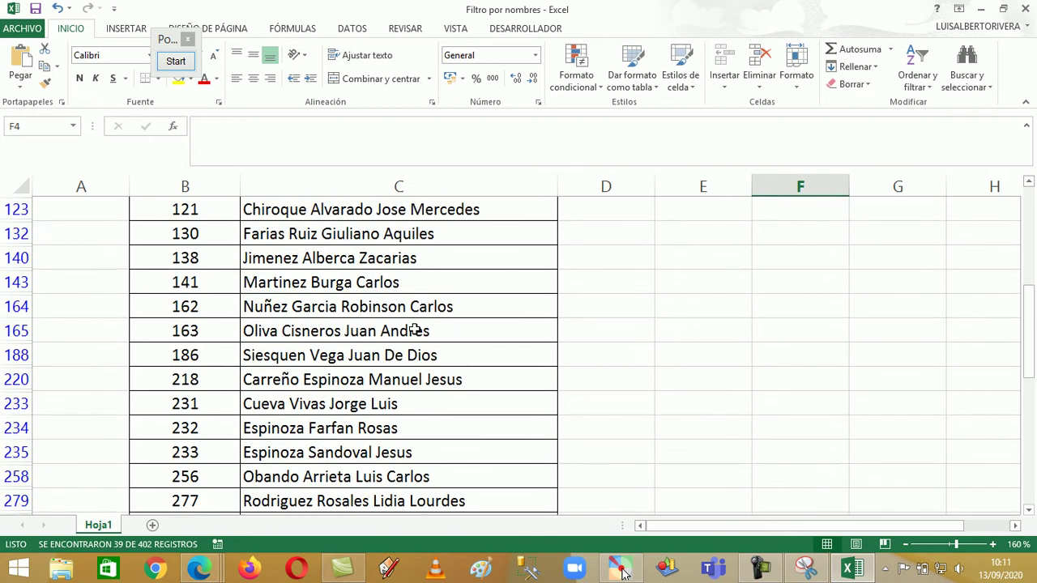
pyautogui.click(58, 12)
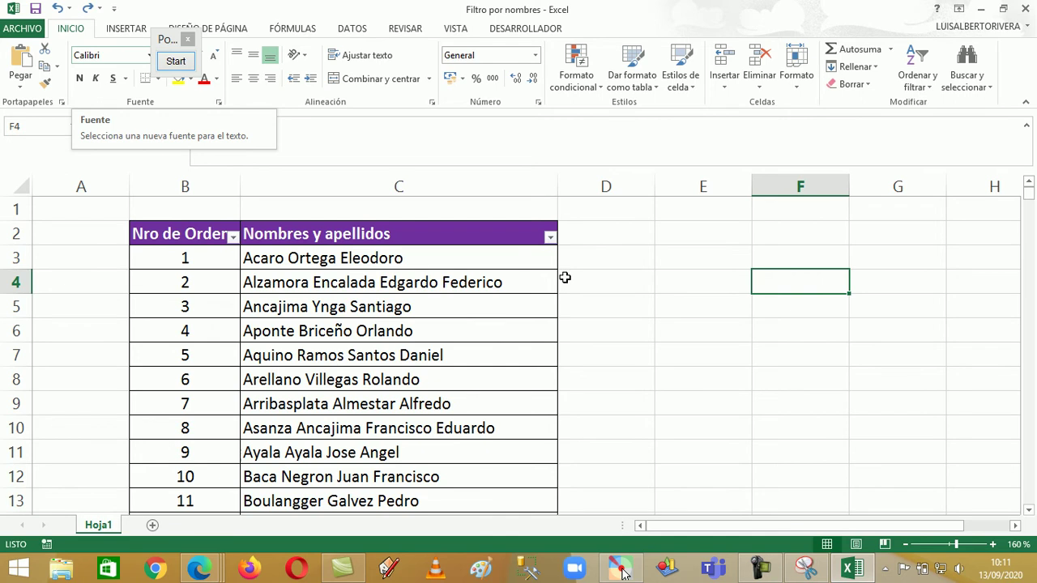
pyautogui.click(551, 237)
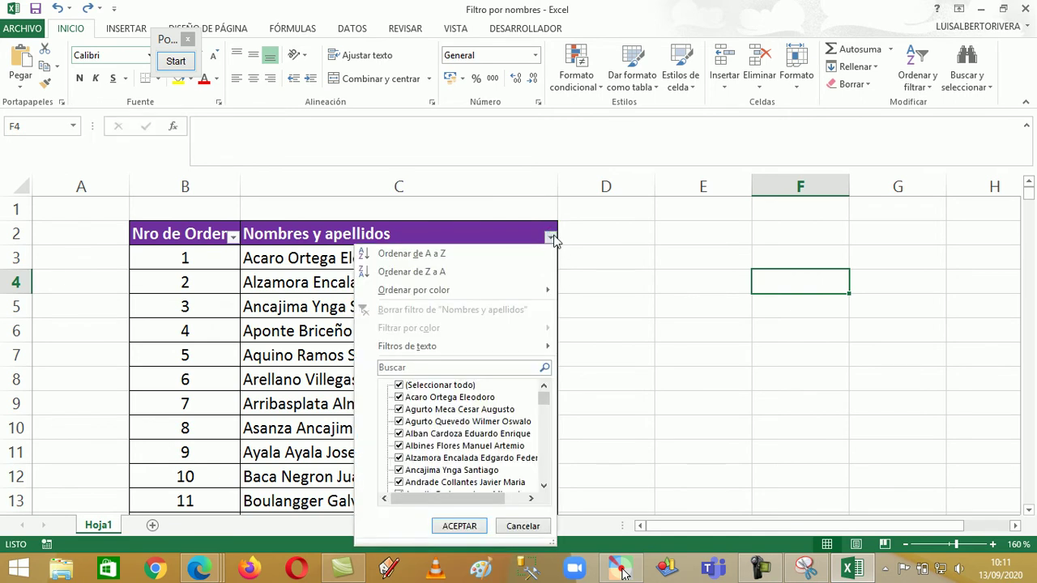
pyautogui.moveTo(539, 346)
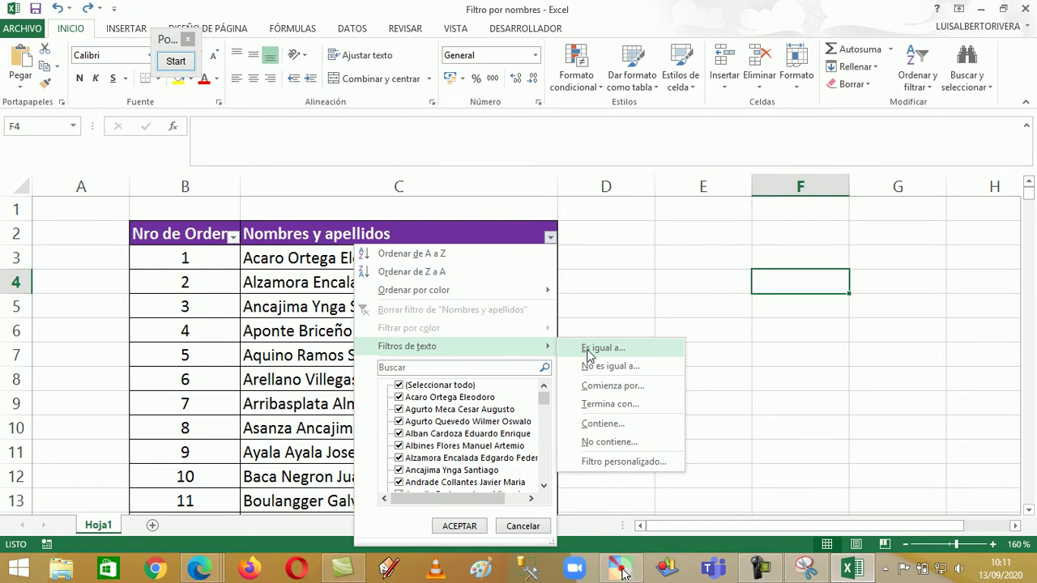
pyautogui.click(589, 356)
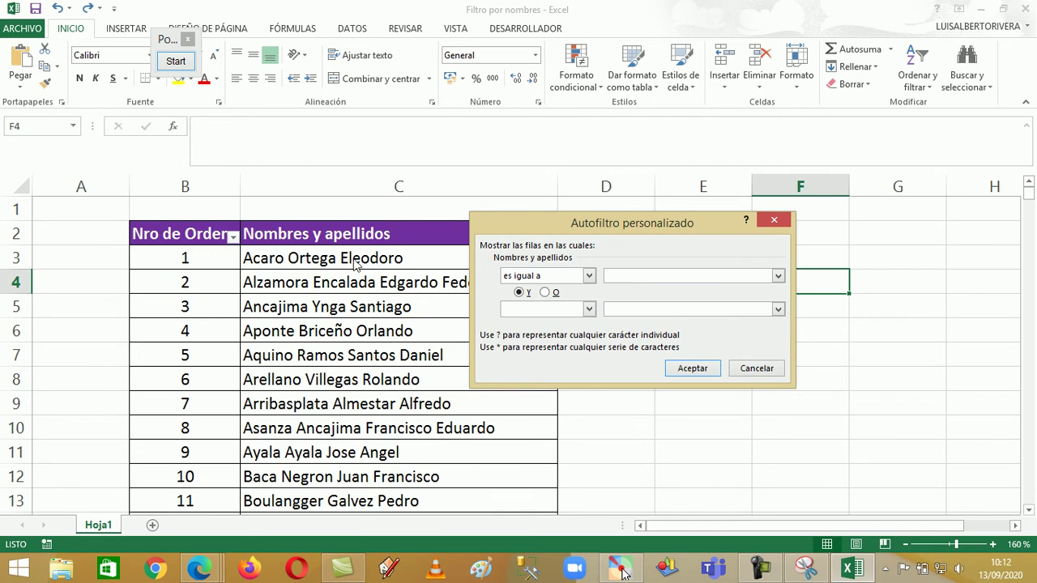
pyautogui.click(774, 219)
pyautogui.click(432, 235)
# Change header C2 from 'Nombres y apellidos' to 'Apellidos y Nombres'
pyautogui.click(257, 127)
pyautogui.moveTo(258, 127); pyautogui.dragTo(164, 136)
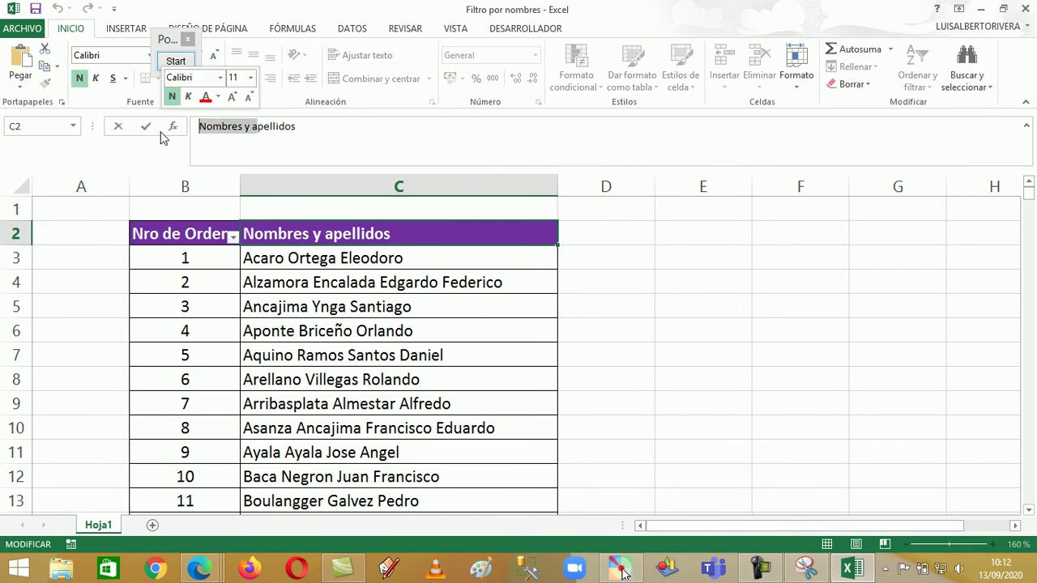
pyautogui.write('Apellidos y Nombre')
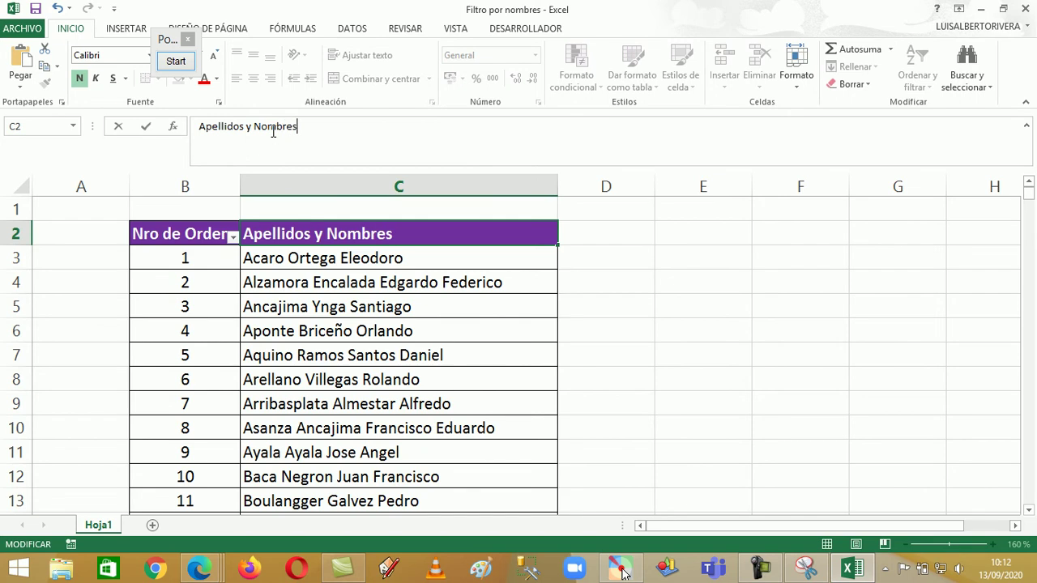
pyautogui.write('s')
pyautogui.press('Return')
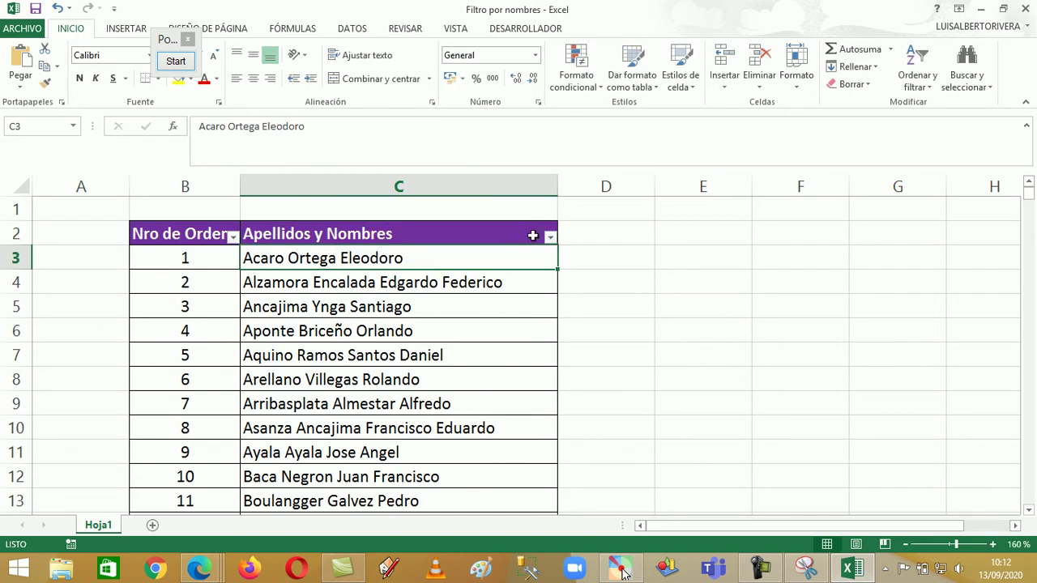
pyautogui.click(550, 236)
# Filter Apellidos y Nombres with 'Es igual a' *Ramos*, leaving 7 of 402 records
pyautogui.moveTo(481, 347)
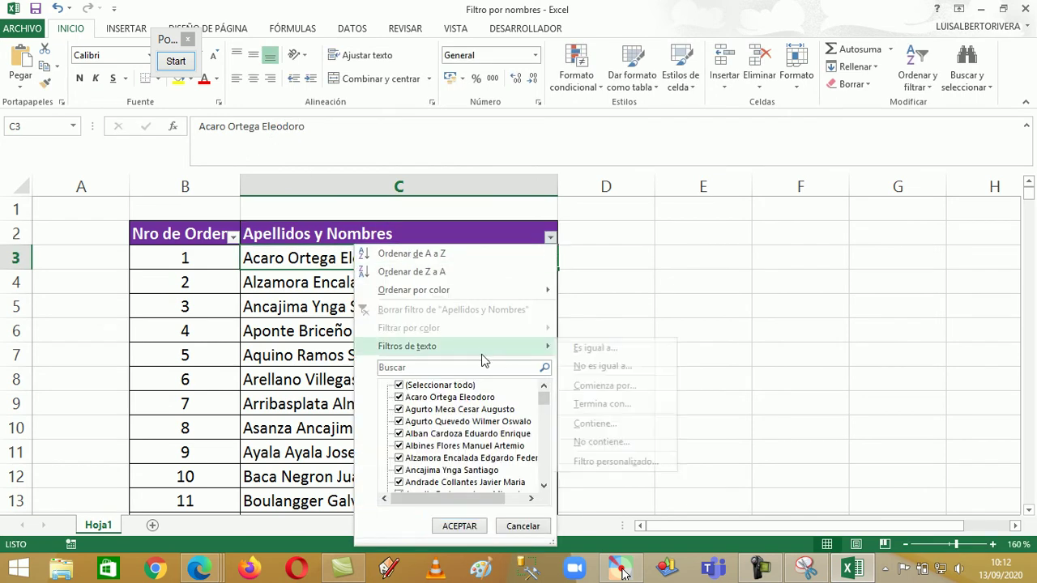
pyautogui.click(598, 349)
pyautogui.moveTo(585, 229); pyautogui.dragTo(714, 185)
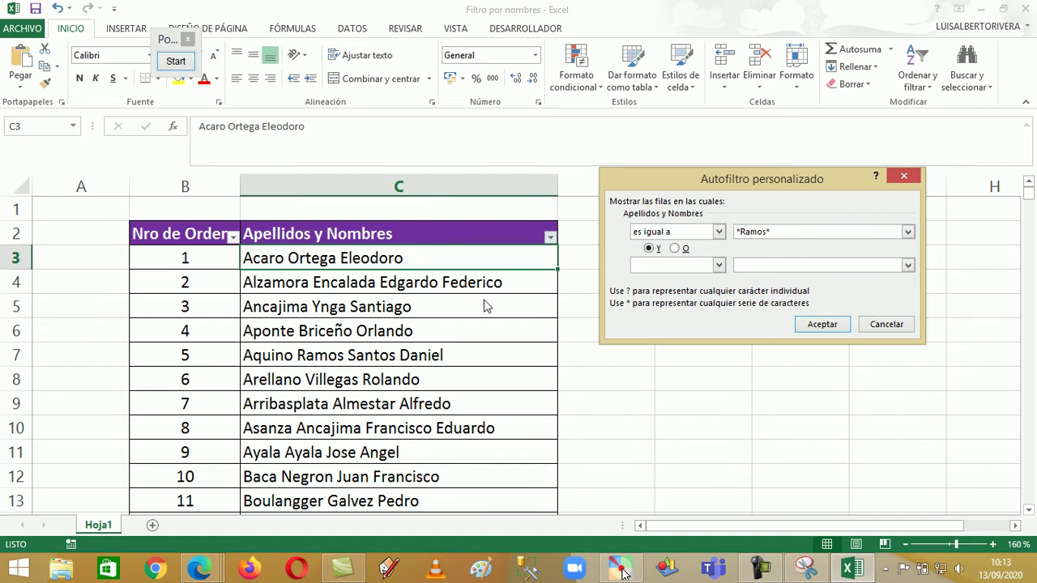
pyautogui.click(821, 324)
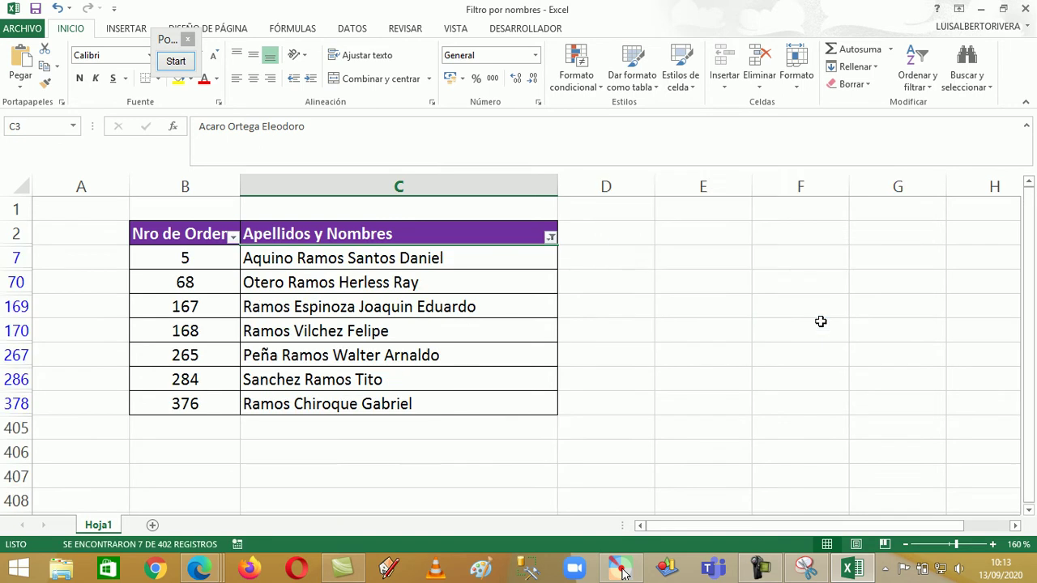
# Review the seven Ramos matches in cells C7, C70, C169, C170, C267, C286 and C378
pyautogui.click(317, 259)
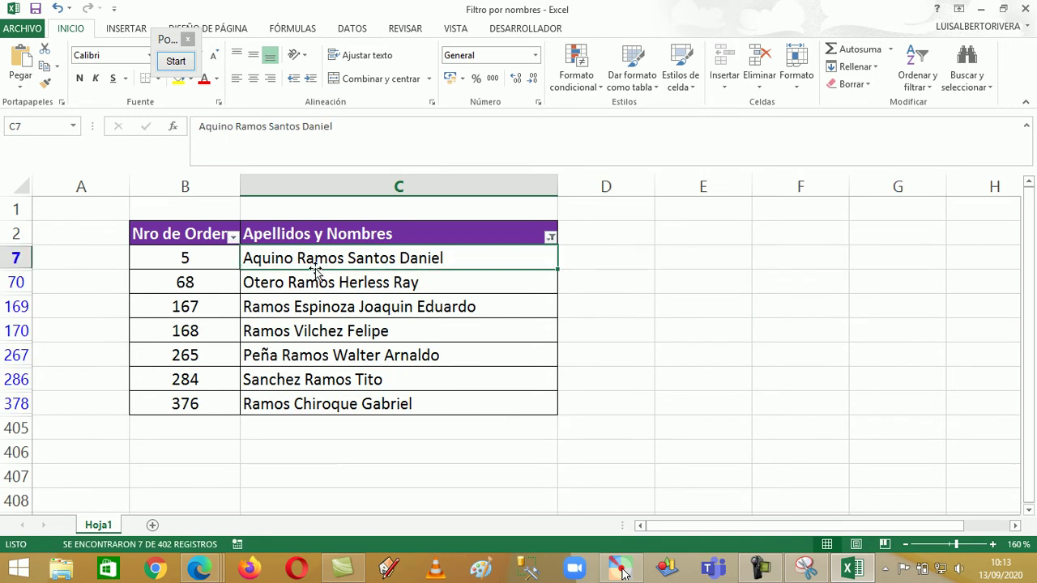
pyautogui.click(309, 278)
pyautogui.click(274, 306)
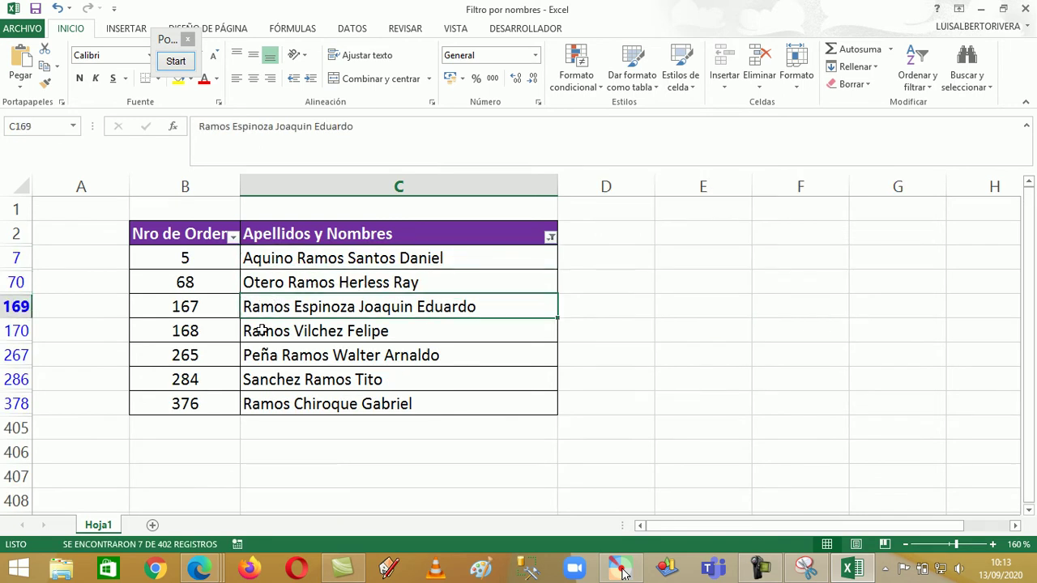
pyautogui.click(269, 332)
pyautogui.click(275, 355)
pyautogui.click(314, 379)
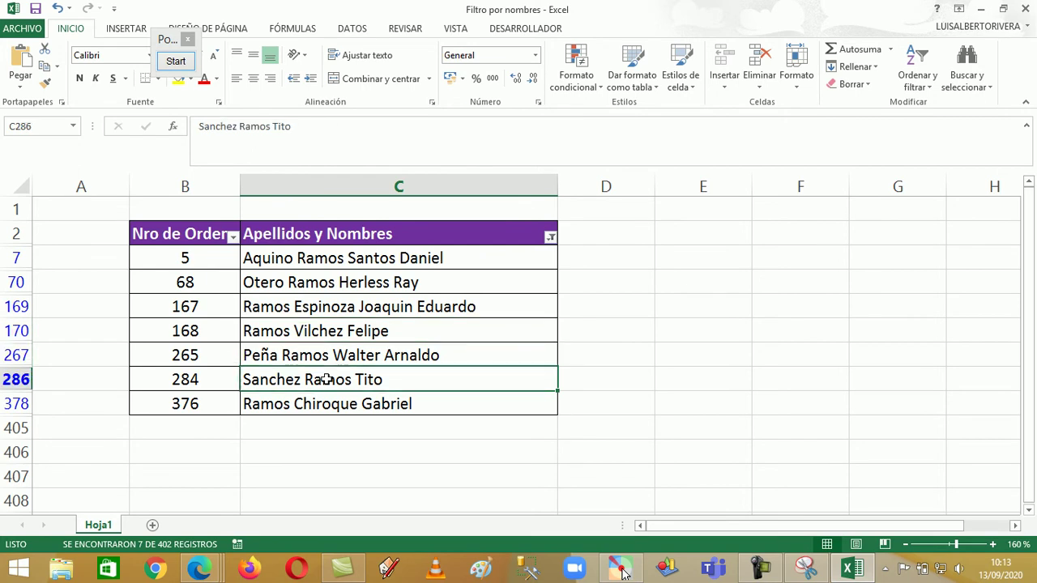
pyautogui.click(277, 405)
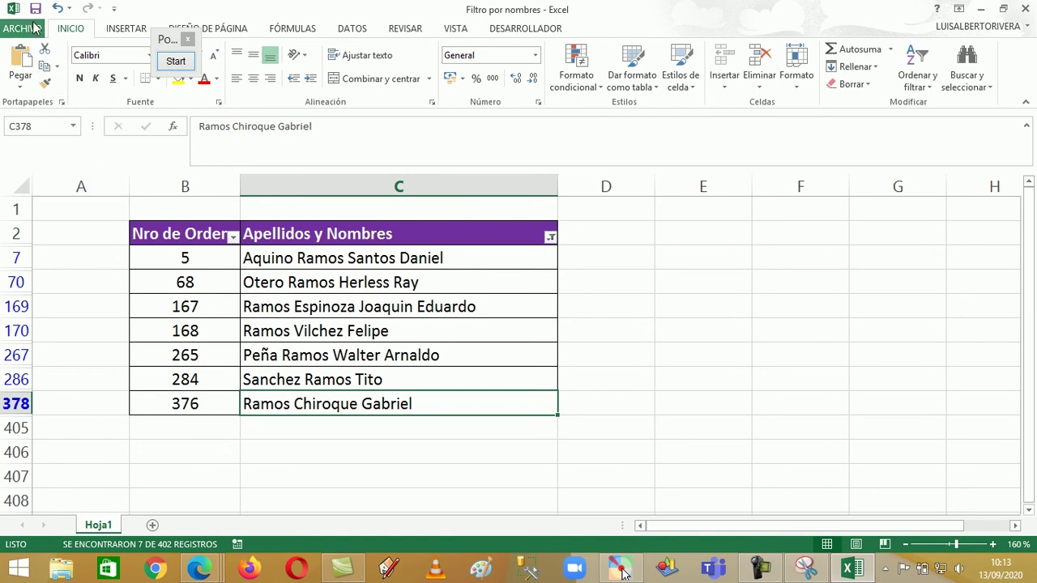
# Undo the Ramos filter and scroll back to the top of the full list
pyautogui.click(57, 9)
pyautogui.scroll(18, 497, 292)
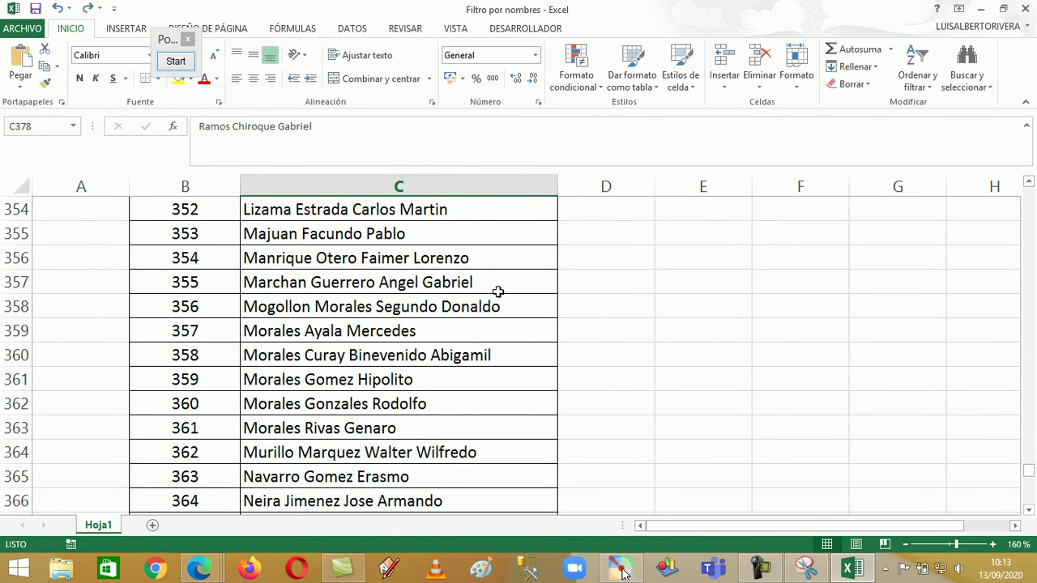
pyautogui.scroll(20, 498, 291)
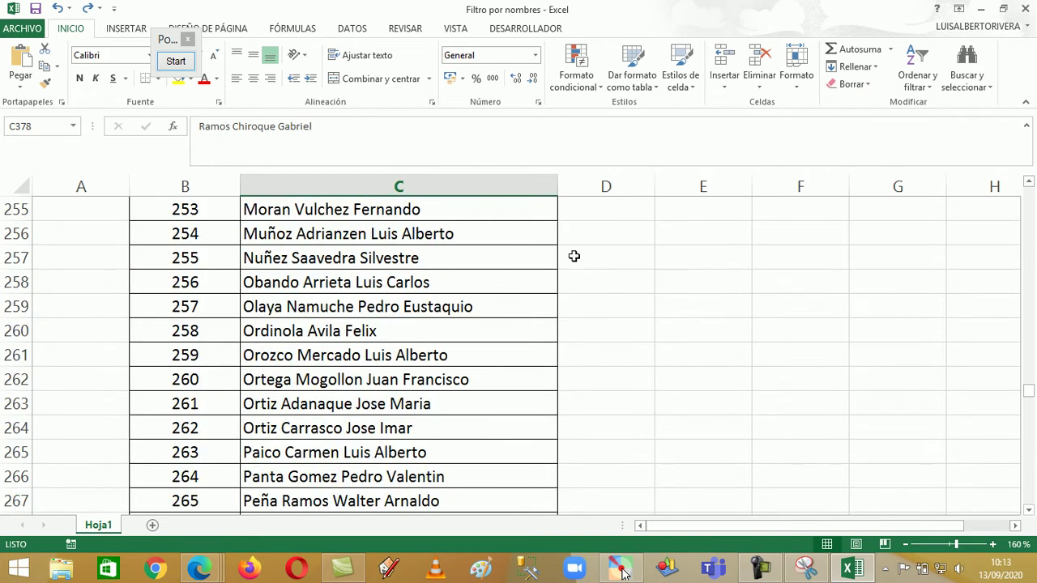
pyautogui.moveTo(1029, 390); pyautogui.dragTo(1028, 453)
# Apply an 'es igual a' *Carlos* custom filter on Apellidos y Nombres, leaving 11 of 402 records
pyautogui.click(550, 213)
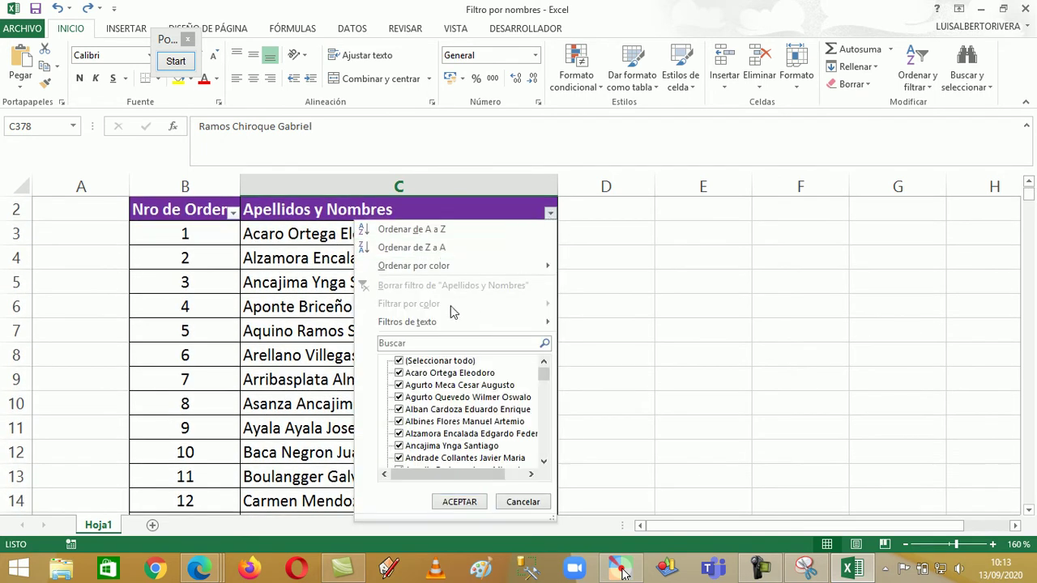
pyautogui.moveTo(433, 324)
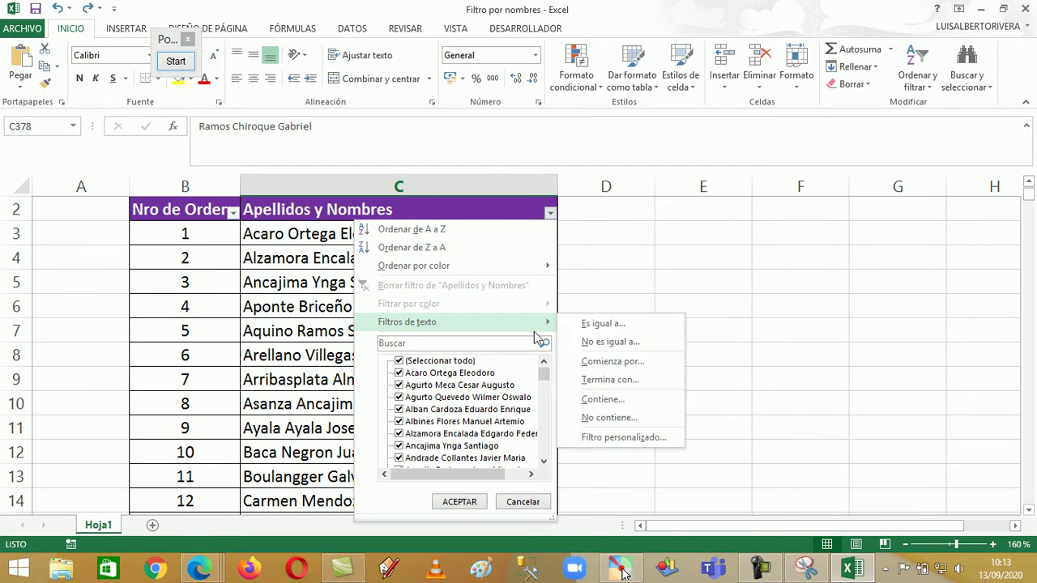
pyautogui.click(637, 326)
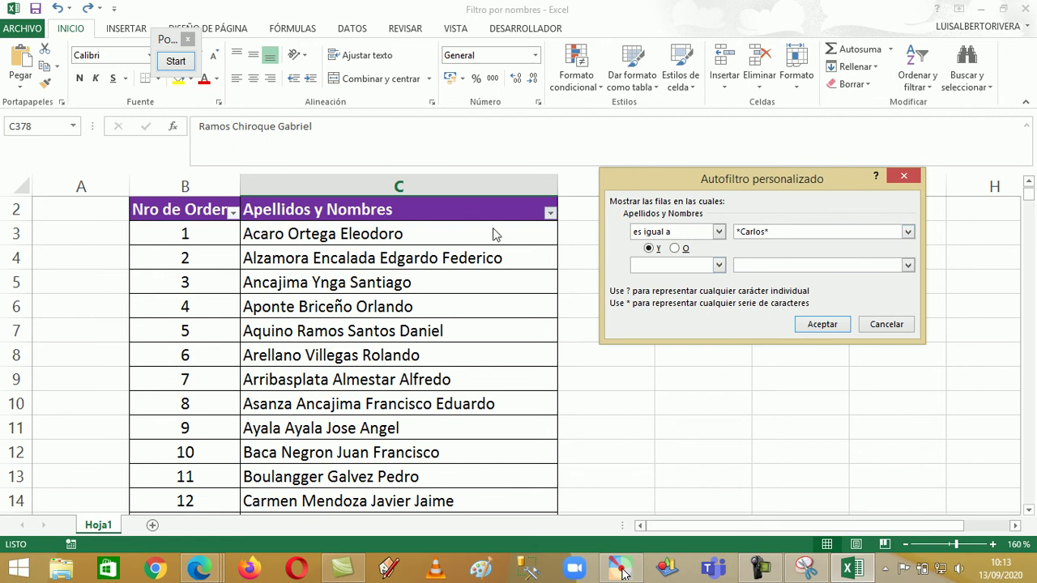
pyautogui.click(837, 324)
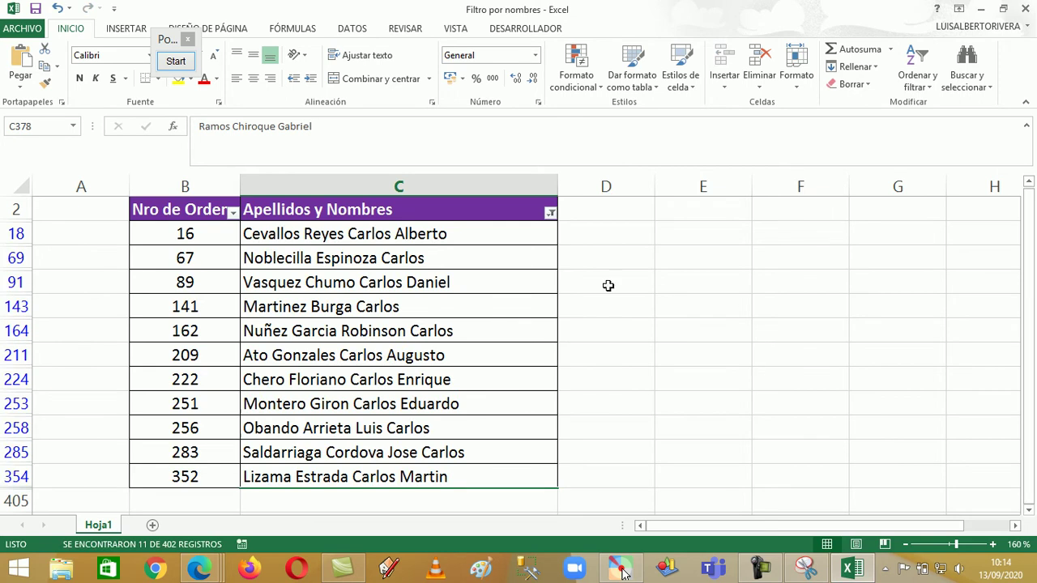
# Go over the eleven Carlos matches, from cell C18 down to C354
pyautogui.click(370, 239)
pyautogui.click(393, 263)
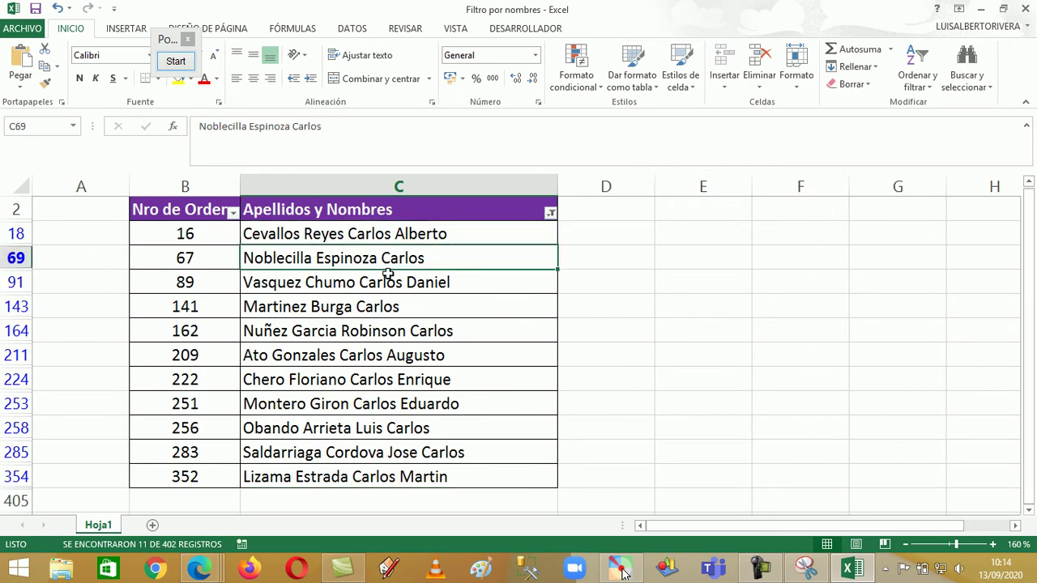
pyautogui.click(378, 280)
pyautogui.click(378, 304)
pyautogui.click(427, 329)
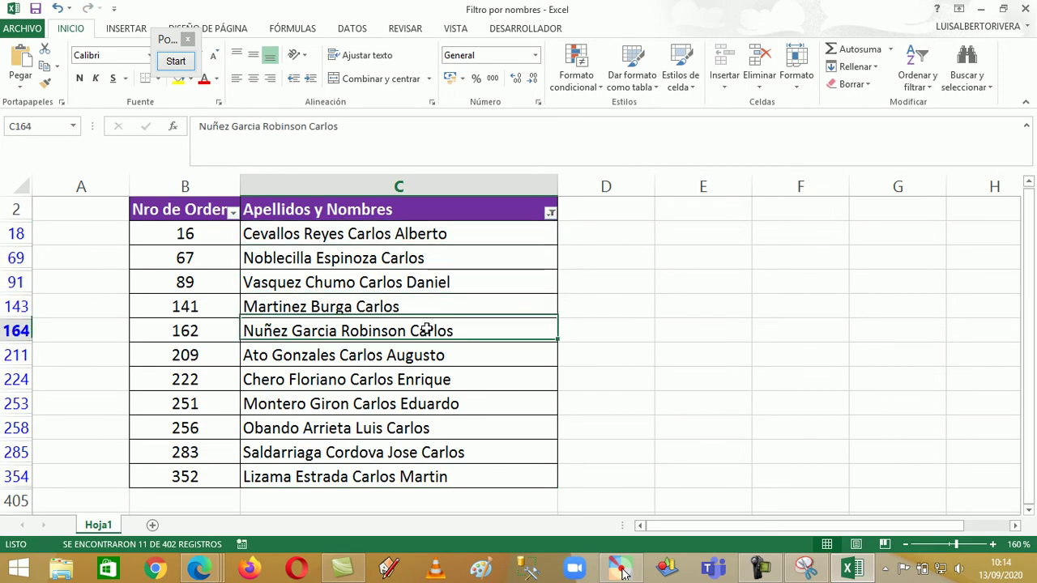
pyautogui.click(371, 357)
pyautogui.click(371, 379)
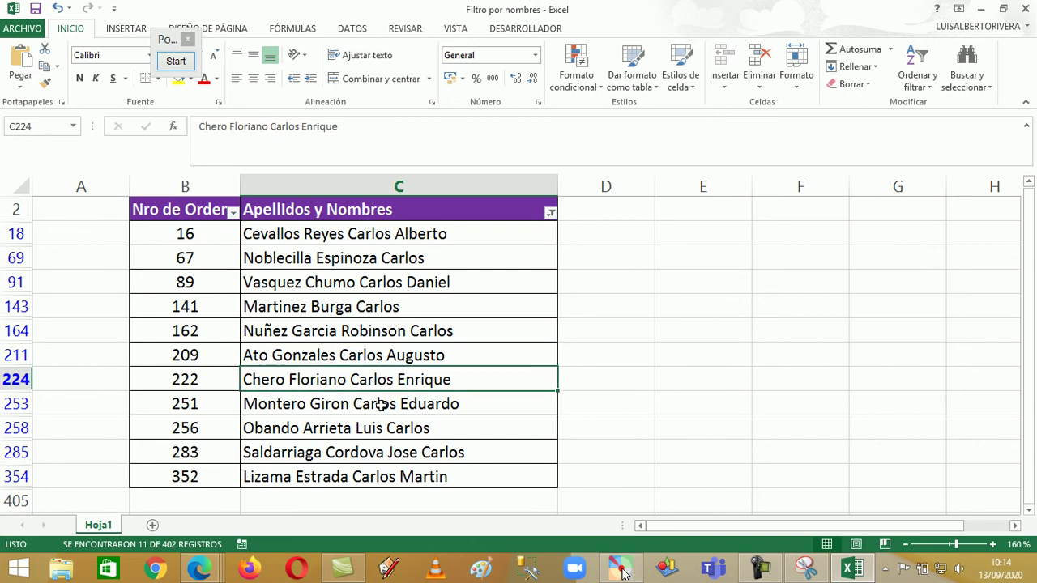
pyautogui.click(381, 404)
pyautogui.click(380, 432)
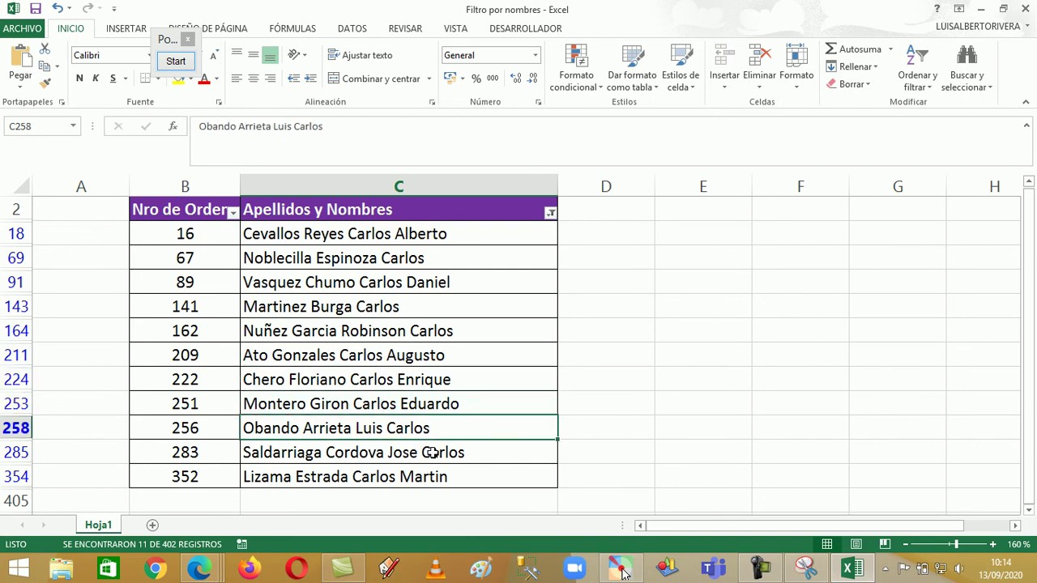
pyautogui.click(432, 453)
pyautogui.click(371, 474)
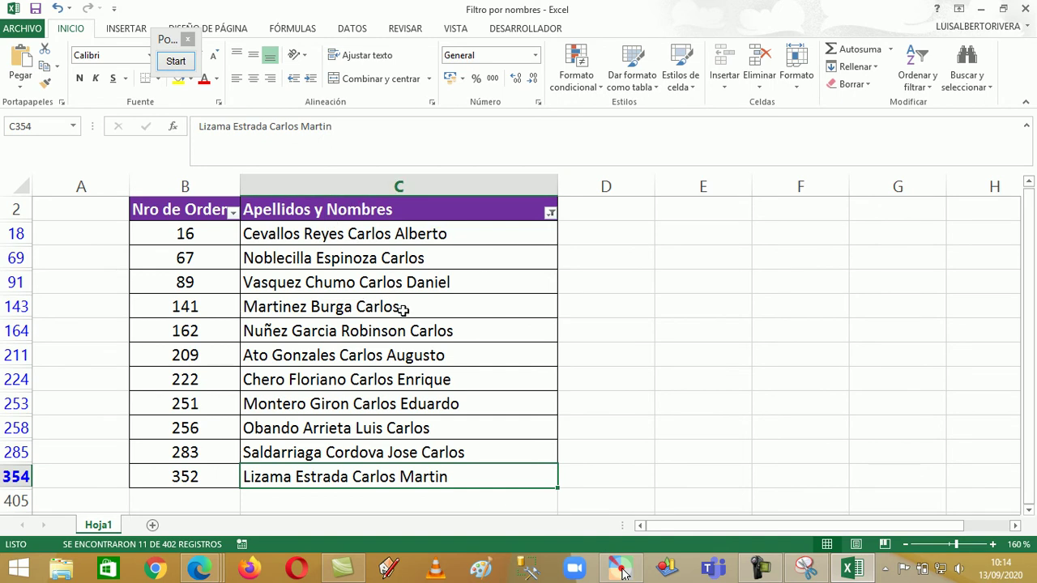
# Undo the Carlos filter and scroll back to the top of the full list
pyautogui.click(58, 9)
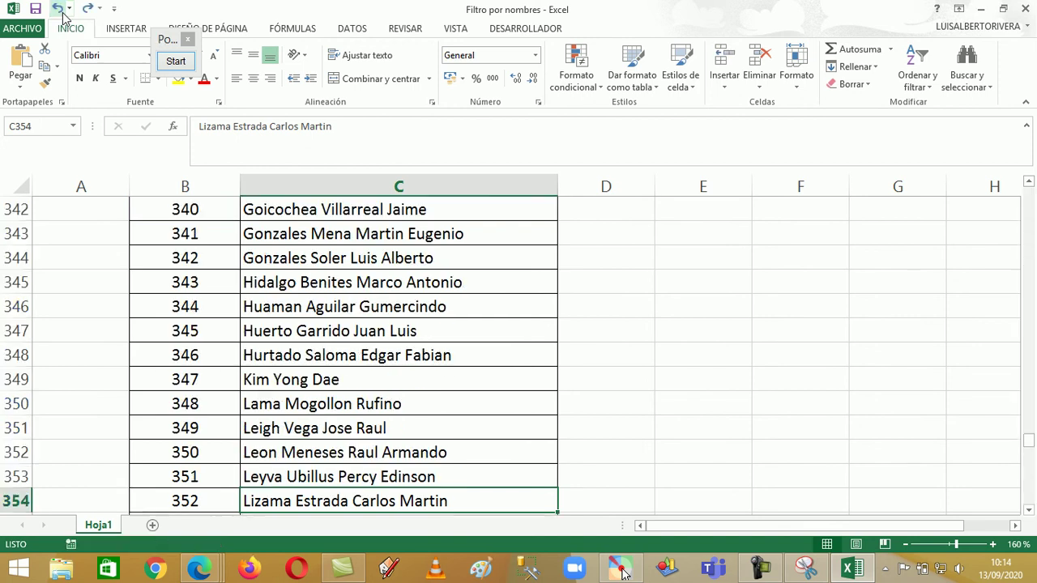
pyautogui.scroll(11, 493, 289)
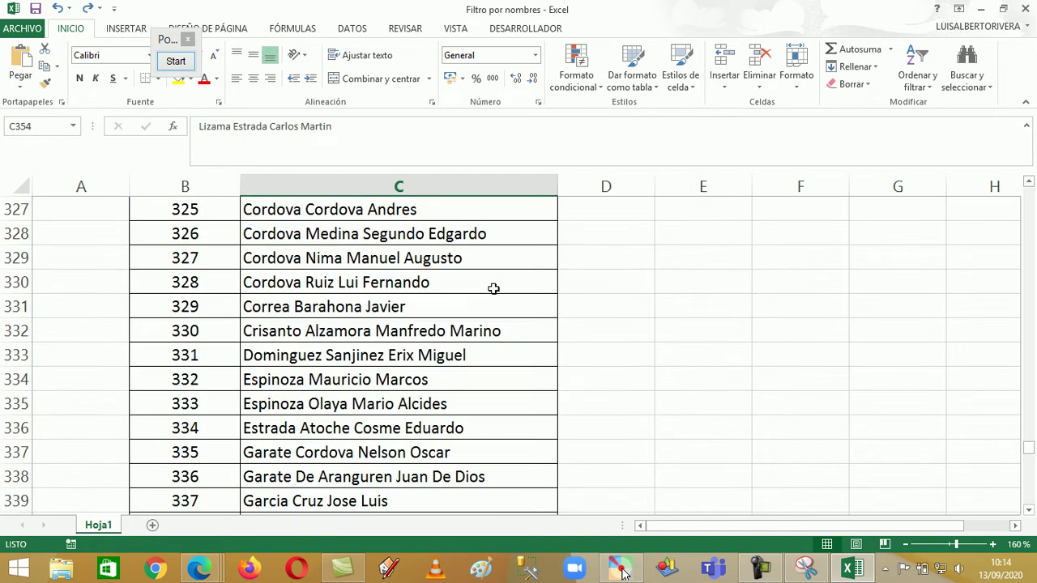
pyautogui.scroll(20, 494, 289)
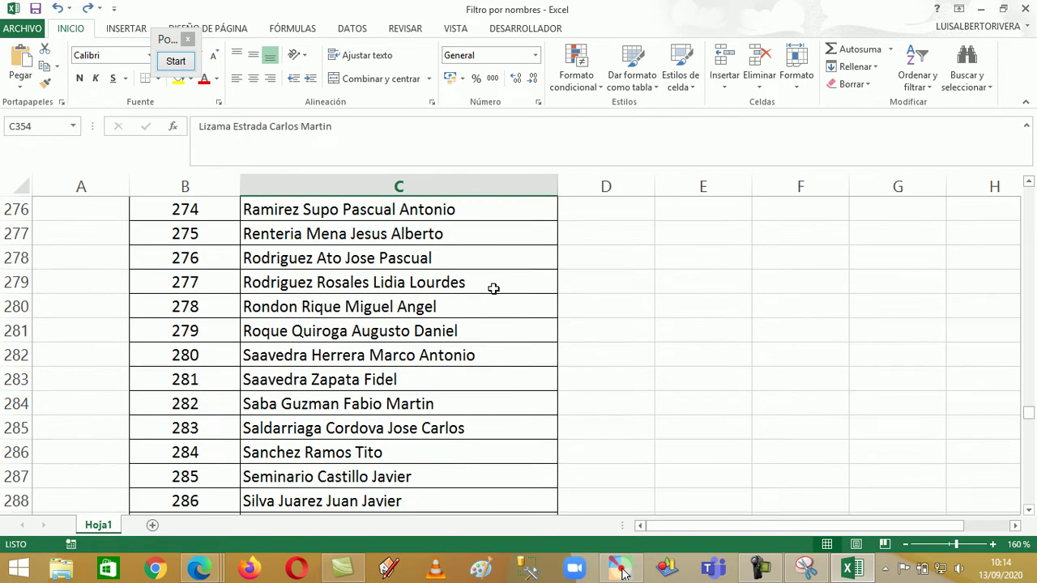
pyautogui.scroll(5, 496, 255)
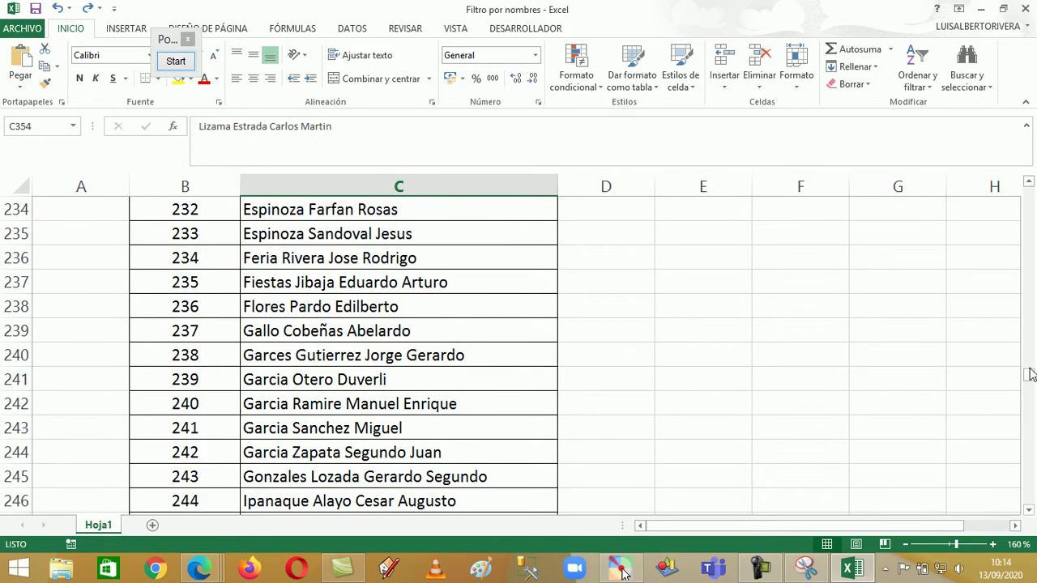
pyautogui.click(1028, 182)
pyautogui.moveTo(1026, 364); pyautogui.dragTo(1027, 212)
# Set up a 'No es igual a' text filter on Apellidos y Nombres with value *Eleodoro*
pyautogui.click(551, 236)
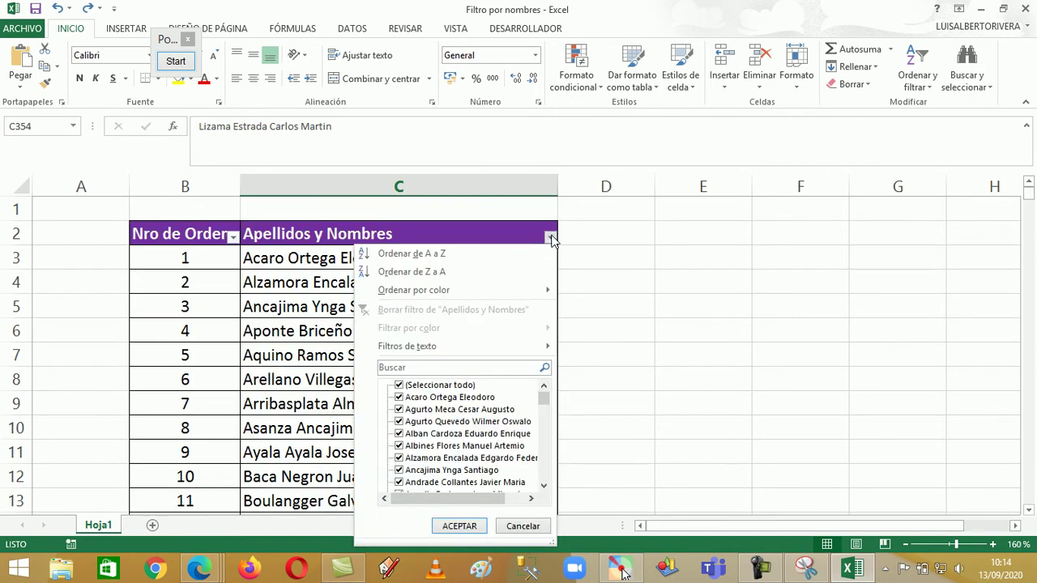
pyautogui.moveTo(473, 352)
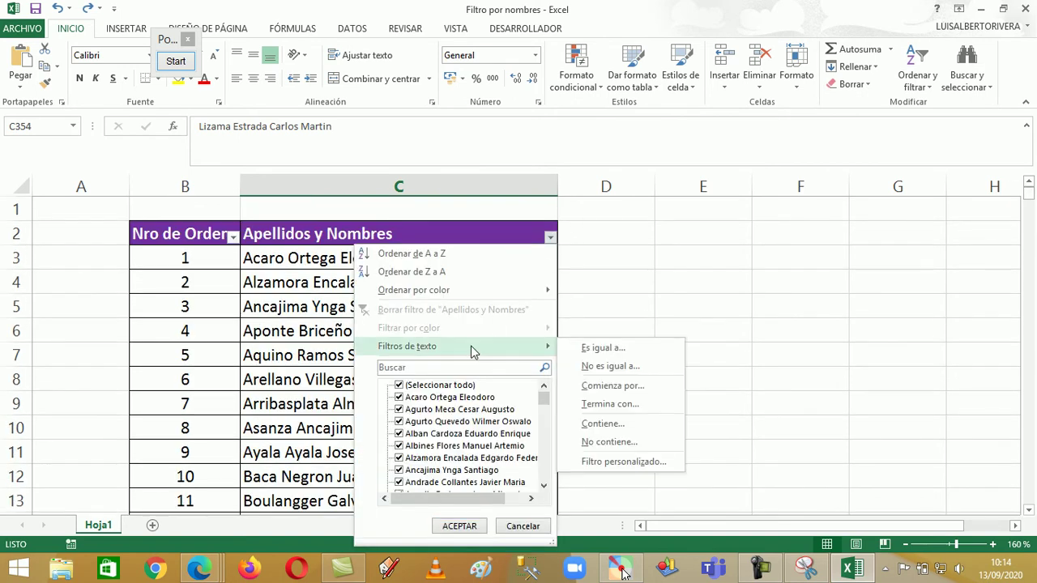
pyautogui.click(595, 369)
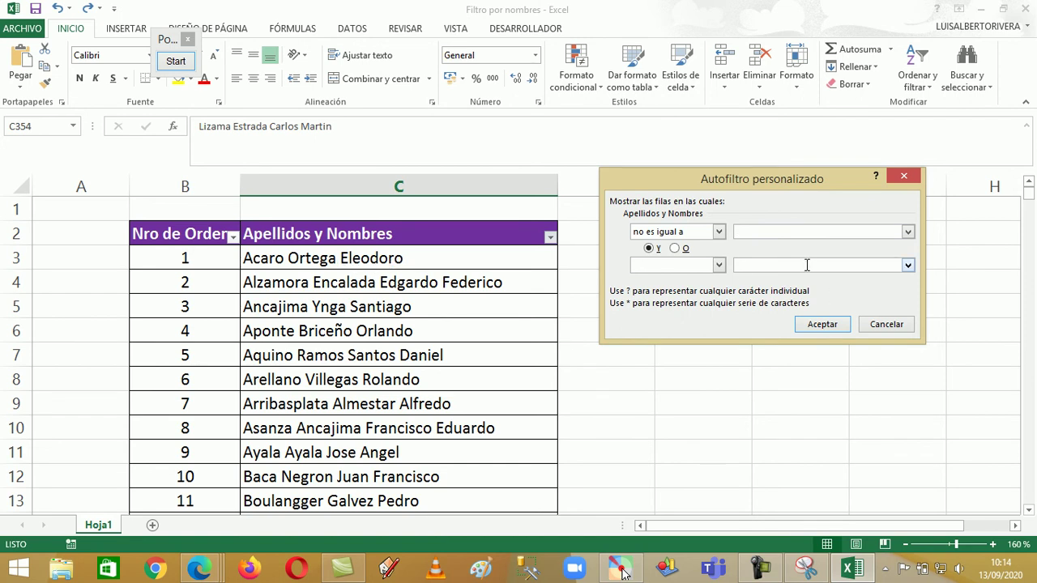
pyautogui.write('*Eleodoro*')
# Apply the not-equal *Eleodoro* filter and scroll through the 400 remaining names
pyautogui.click(821, 324)
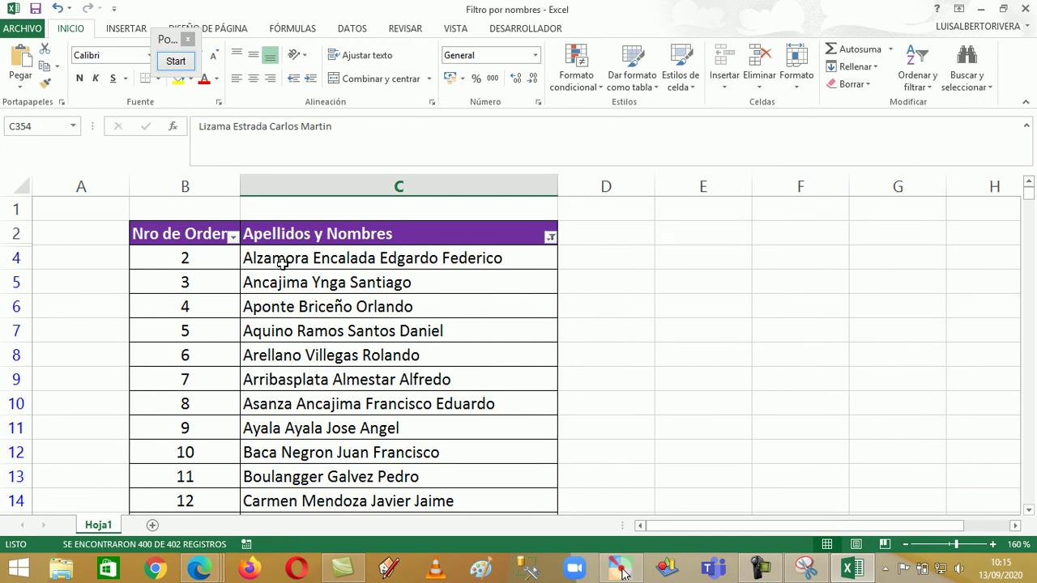
pyautogui.scroll(-2, 383, 276)
pyautogui.scroll(-5, 344, 280)
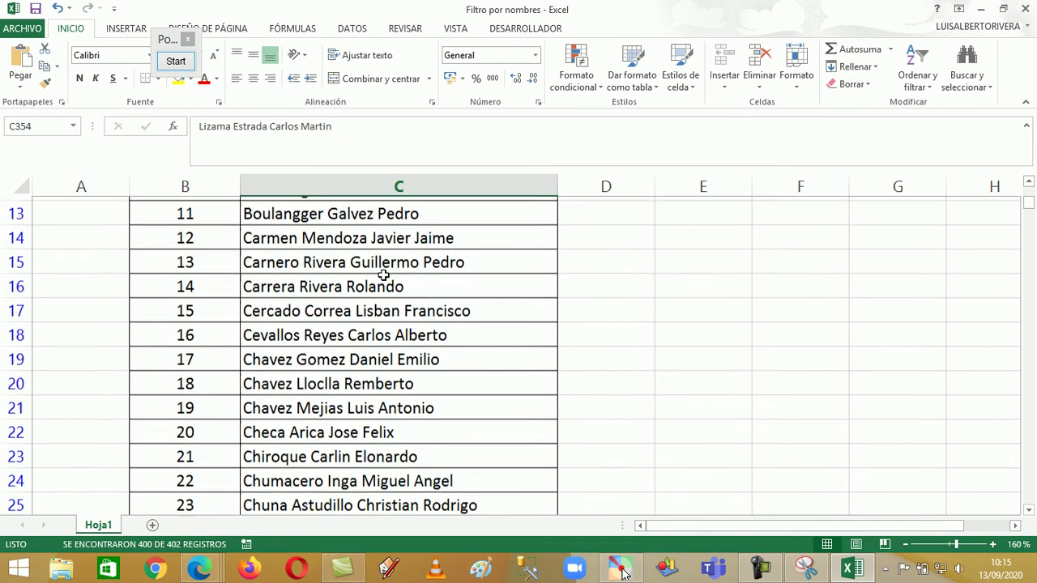
pyautogui.scroll(-19, 344, 280)
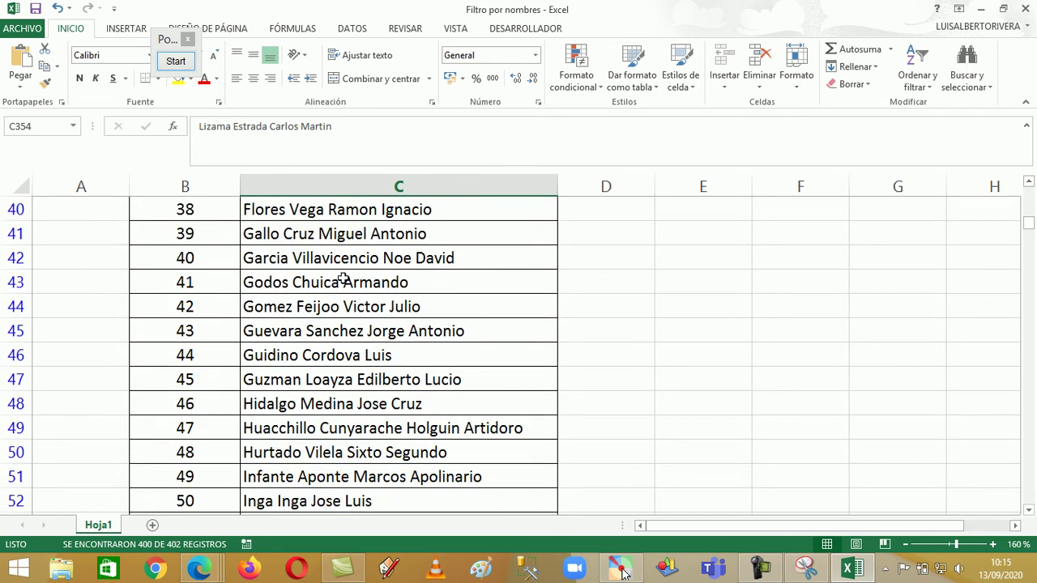
pyautogui.scroll(-6, 337, 324)
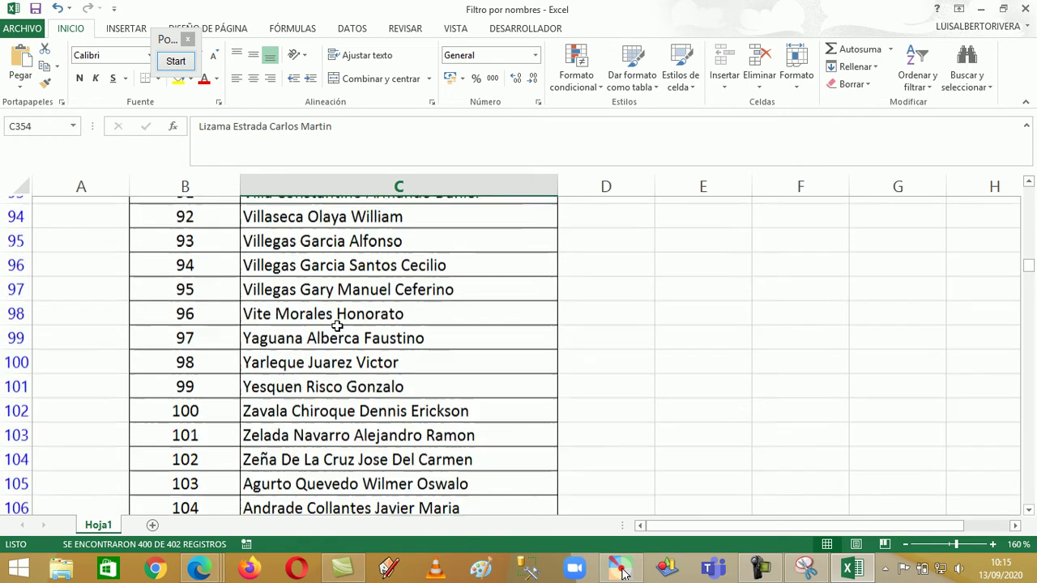
pyautogui.scroll(-4, 337, 328)
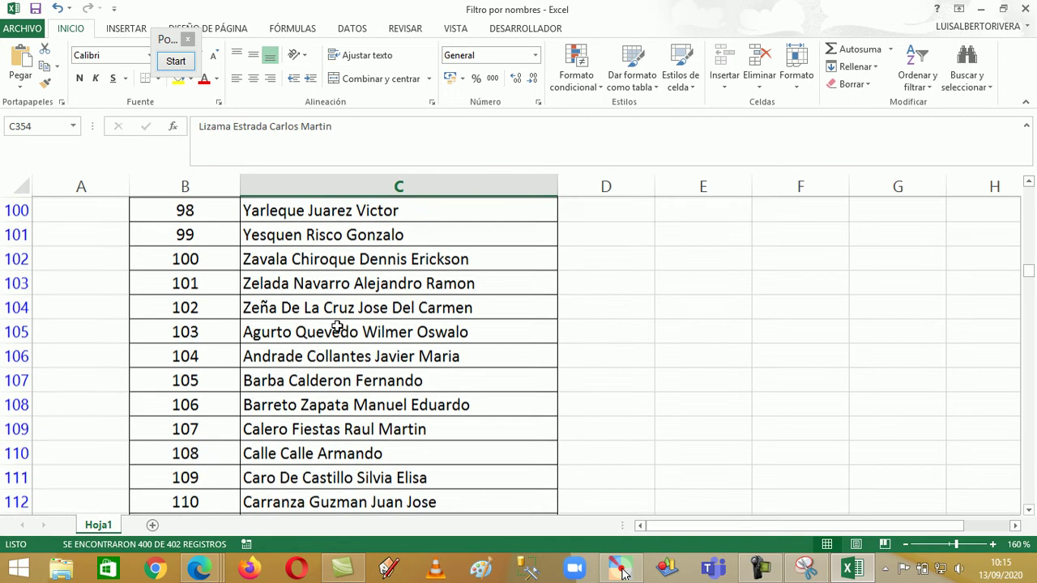
pyautogui.scroll(1, 337, 327)
pyautogui.scroll(-7, 337, 328)
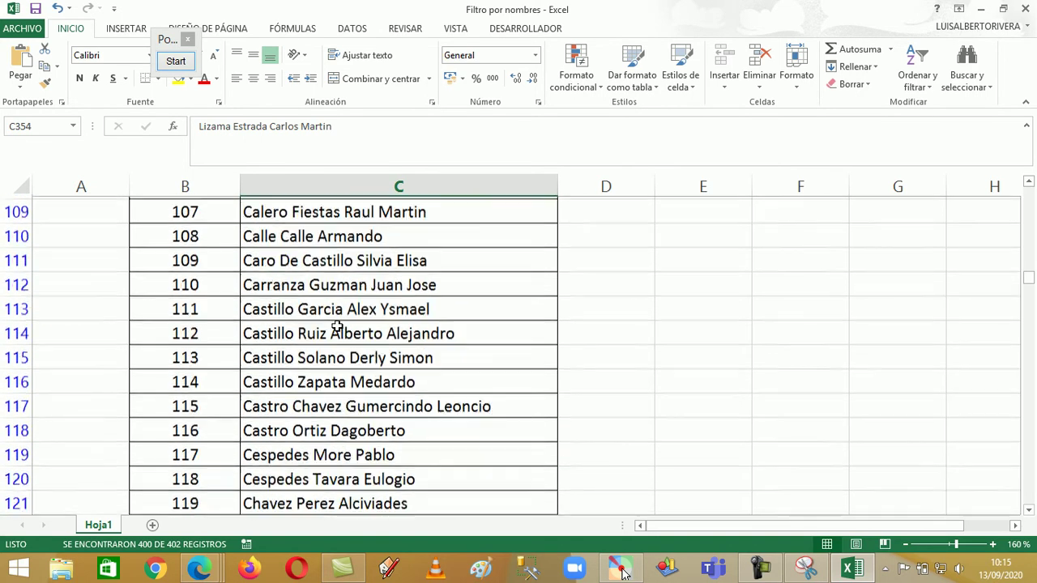
pyautogui.scroll(-14, 337, 327)
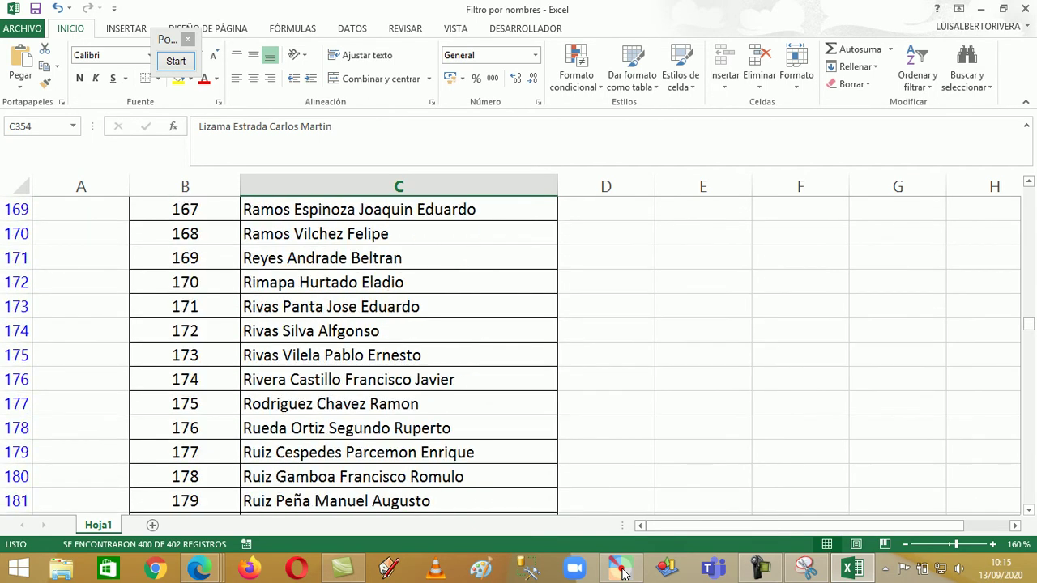
pyautogui.scroll(-13, 344, 276)
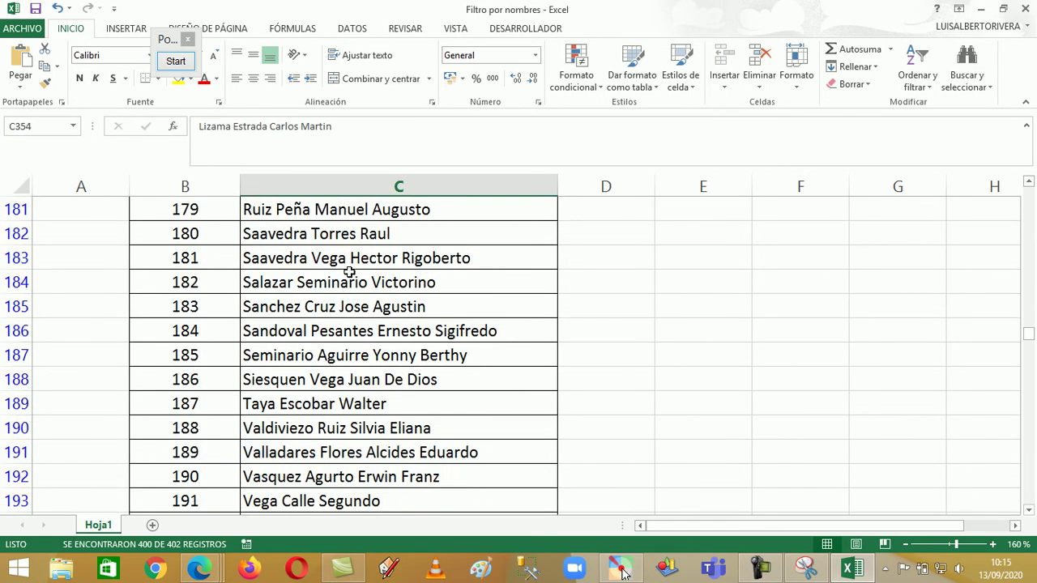
pyautogui.moveTo(1028, 351); pyautogui.dragTo(1028, 193)
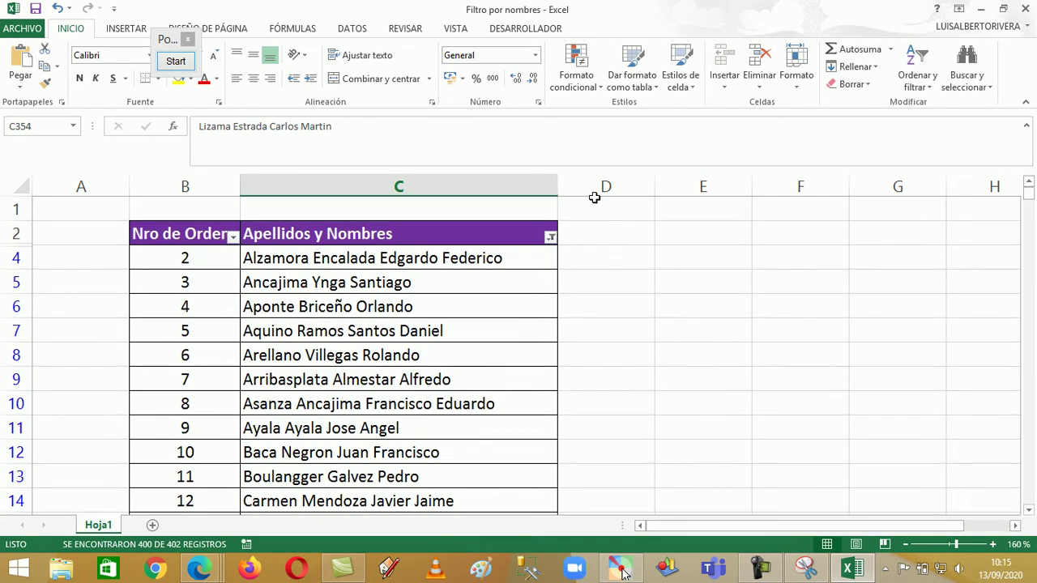
# Undo the Eleodoro filter and return to row 1 of the complete list
pyautogui.click(58, 9)
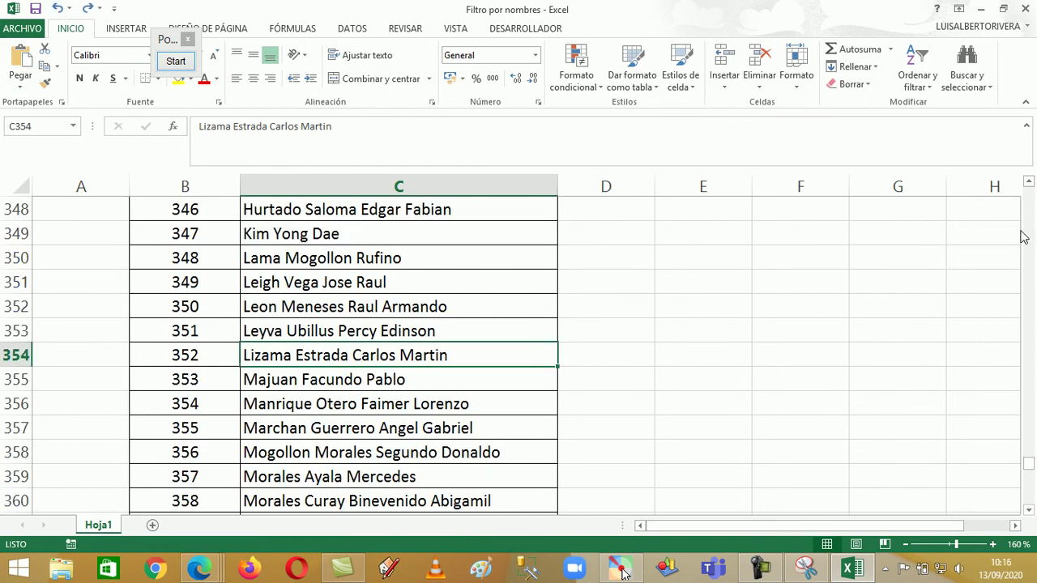
pyautogui.moveTo(1031, 460); pyautogui.dragTo(1028, 193)
pyautogui.scroll(-4, 487, 317)
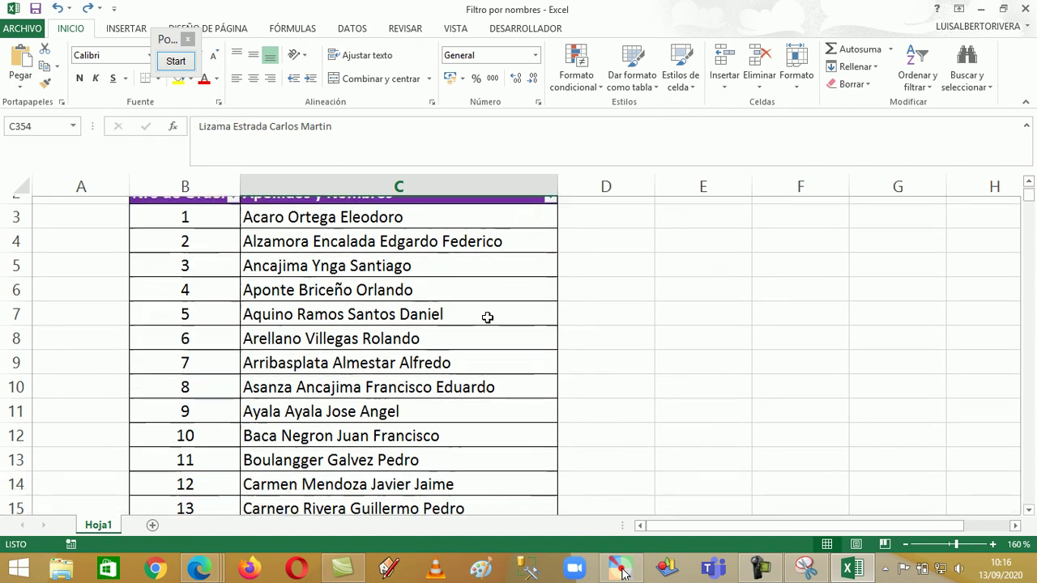
pyautogui.scroll(4, 487, 318)
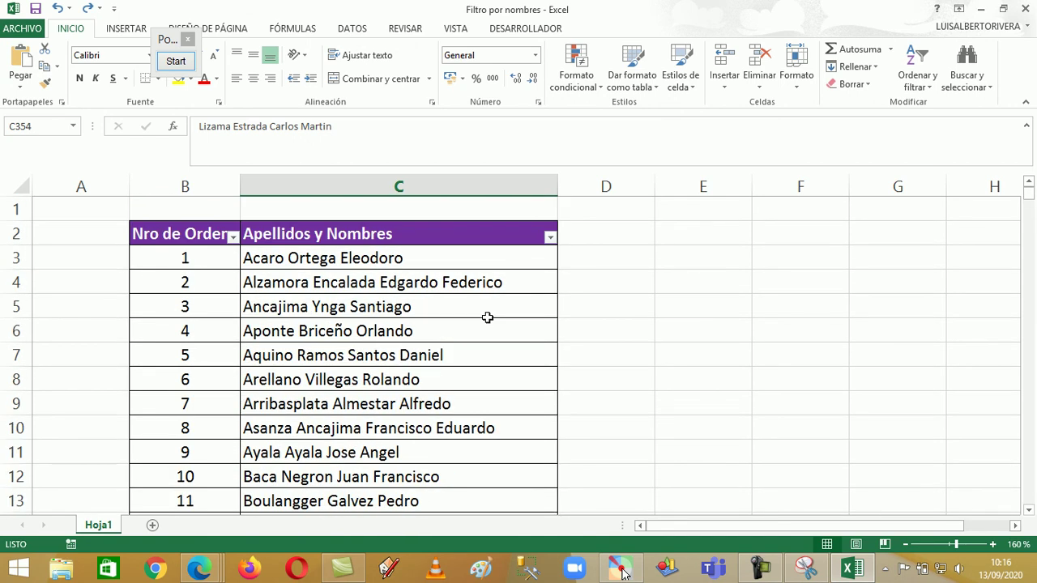
# Apply a 'no es igual a' *Luis filter to Apellidos y Nombres, leaving 378 of 402 records
pyautogui.click(548, 243)
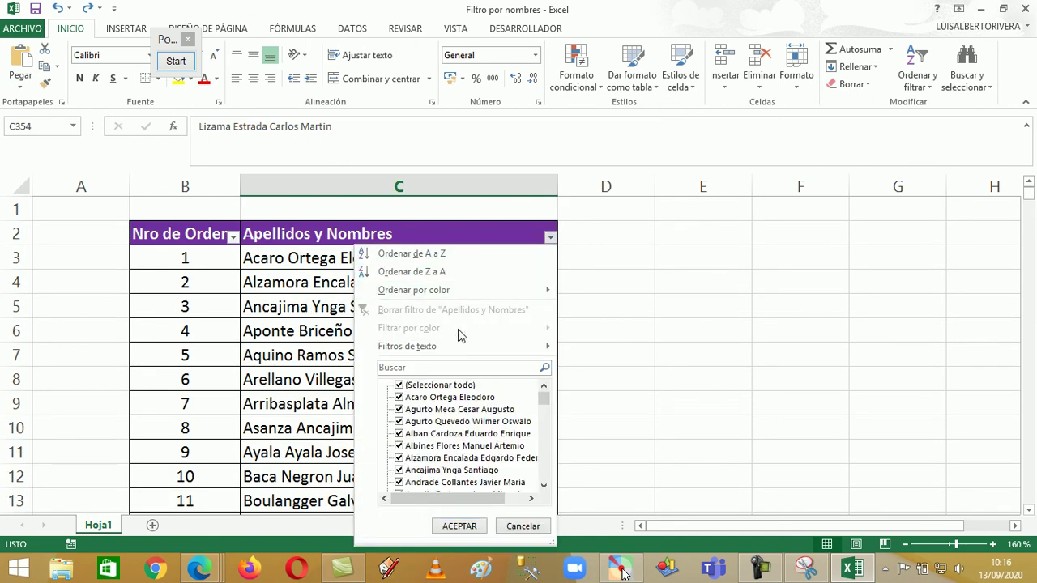
pyautogui.moveTo(564, 357)
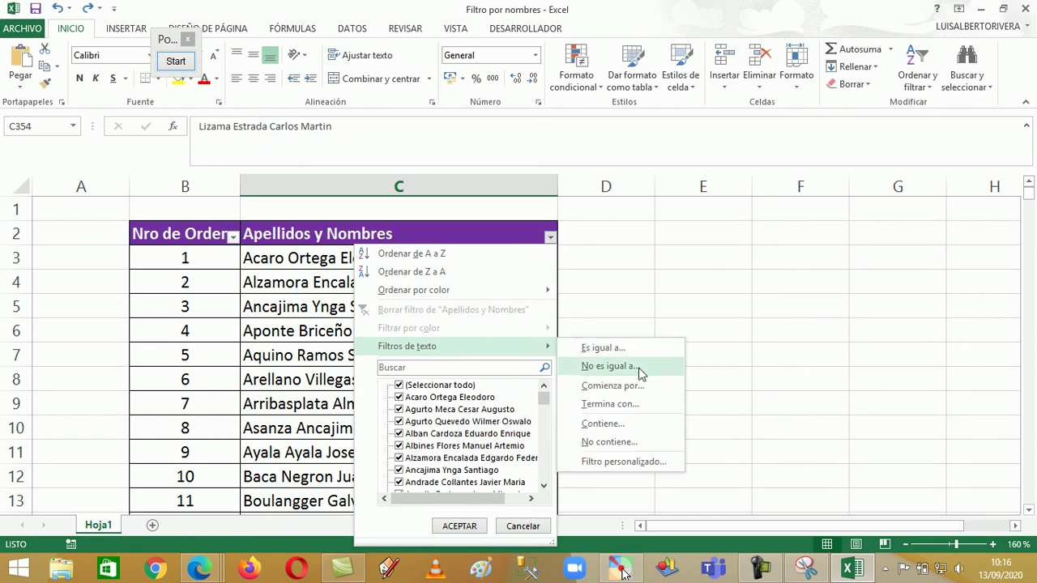
pyautogui.click(609, 366)
pyautogui.write('*Luis')
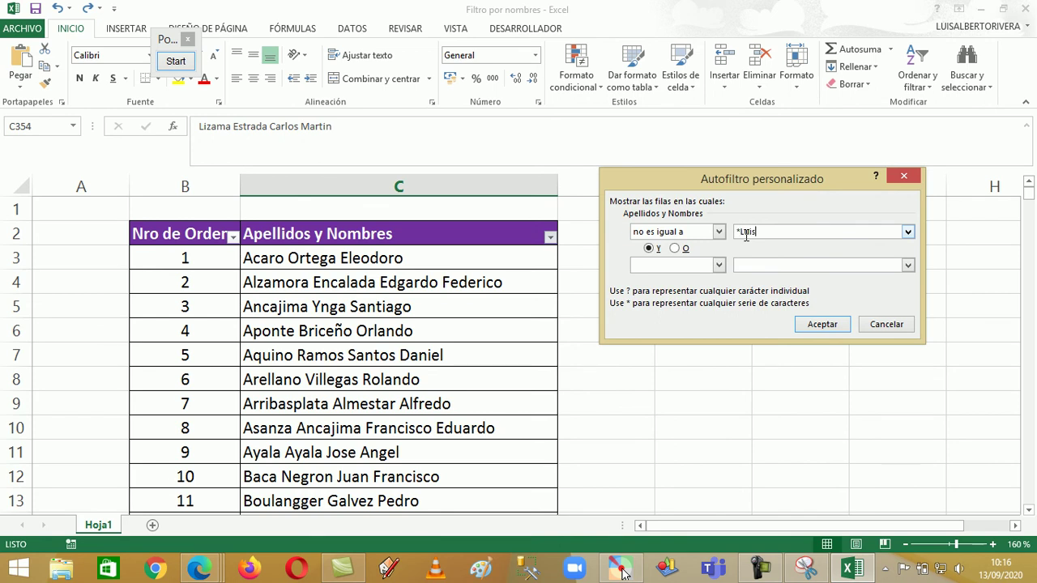
pyautogui.press('Return')
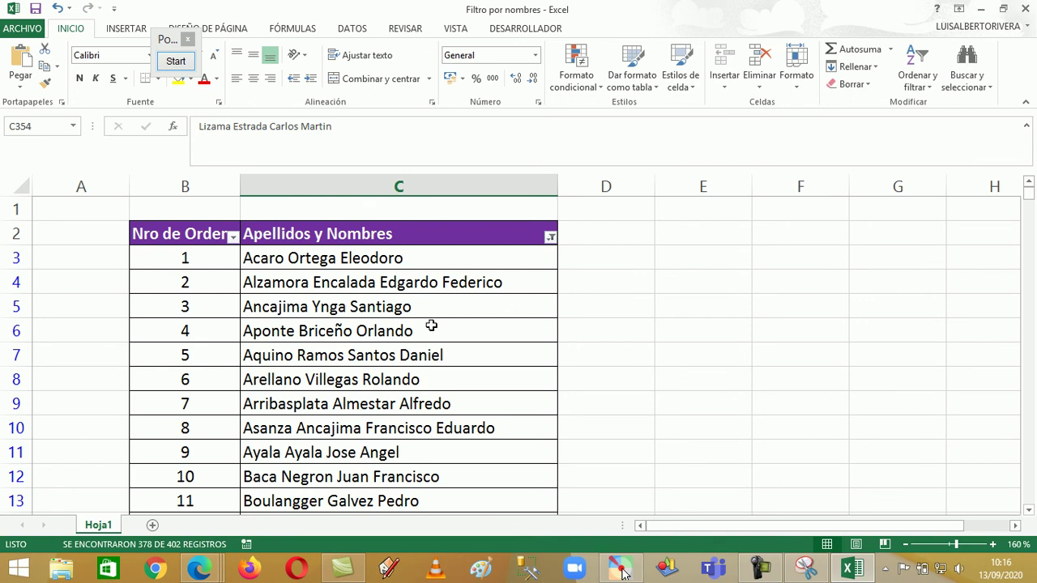
# Scroll through the 378 remaining names and back to the top
pyautogui.scroll(-2, 430, 328)
pyautogui.scroll(-5, 459, 308)
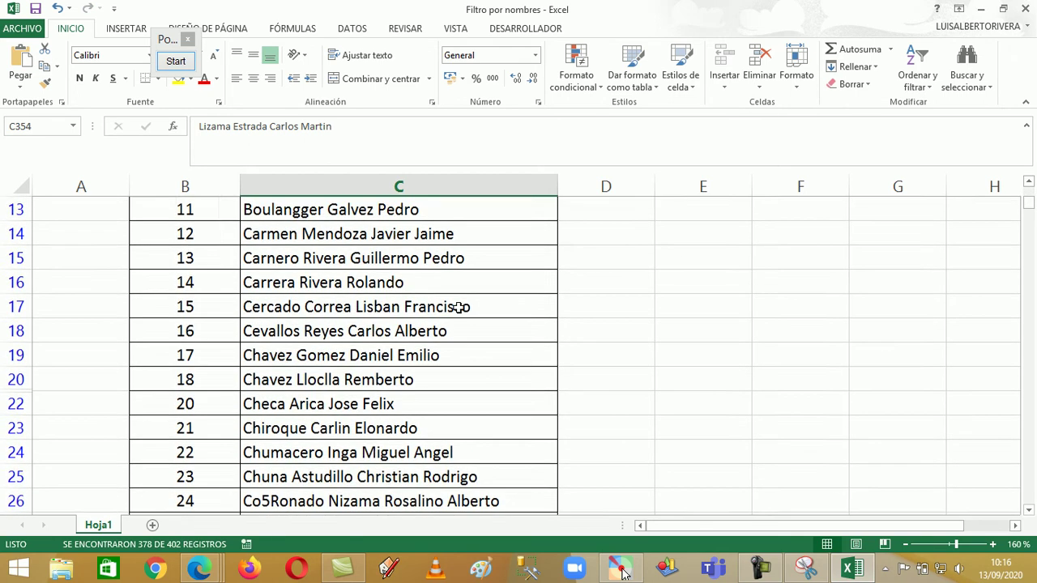
pyautogui.scroll(-4, 458, 308)
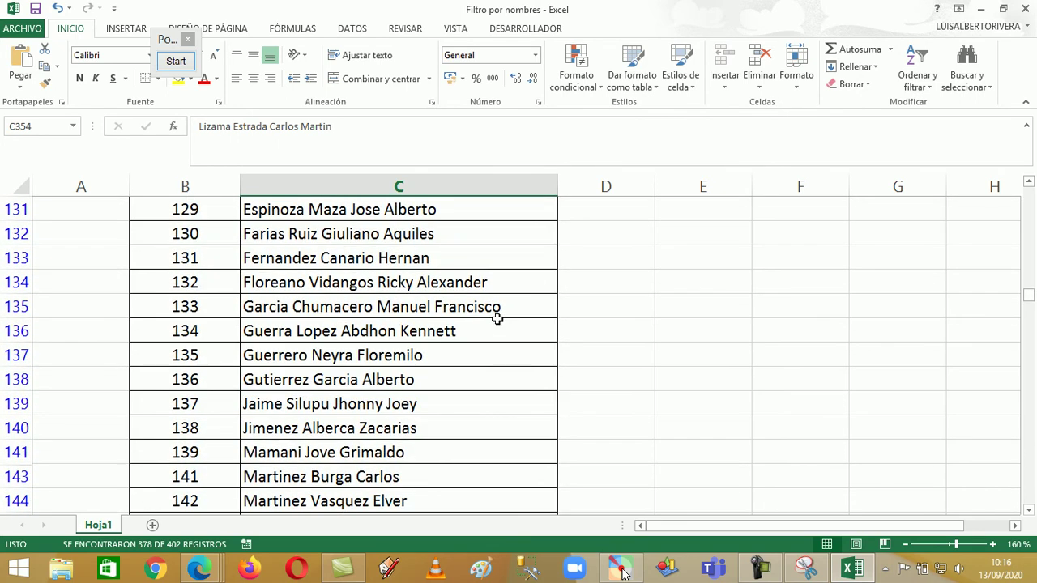
pyautogui.scroll(-5, 497, 319)
pyautogui.scroll(-7, 498, 319)
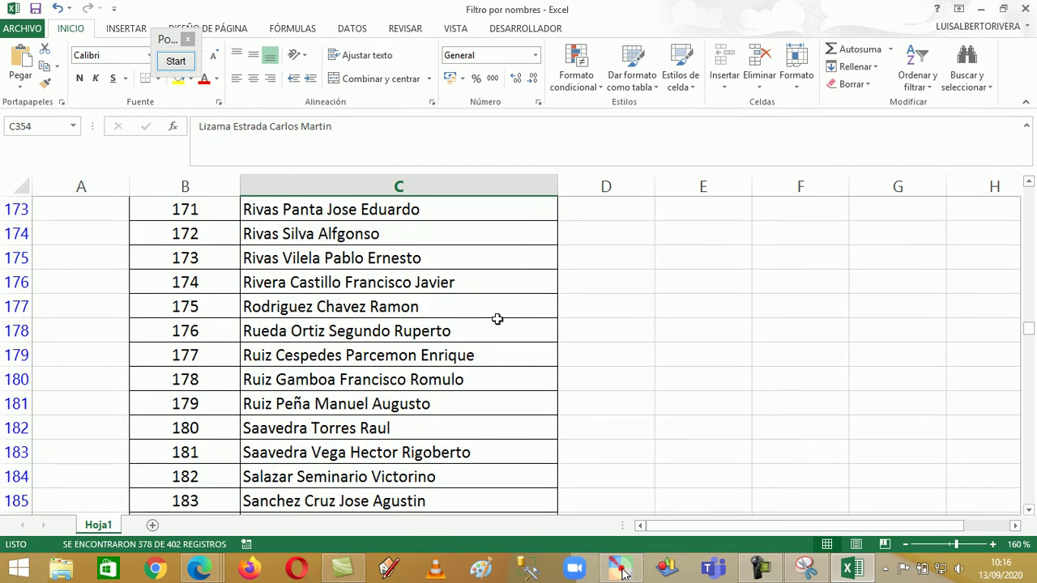
pyautogui.scroll(-5, 497, 319)
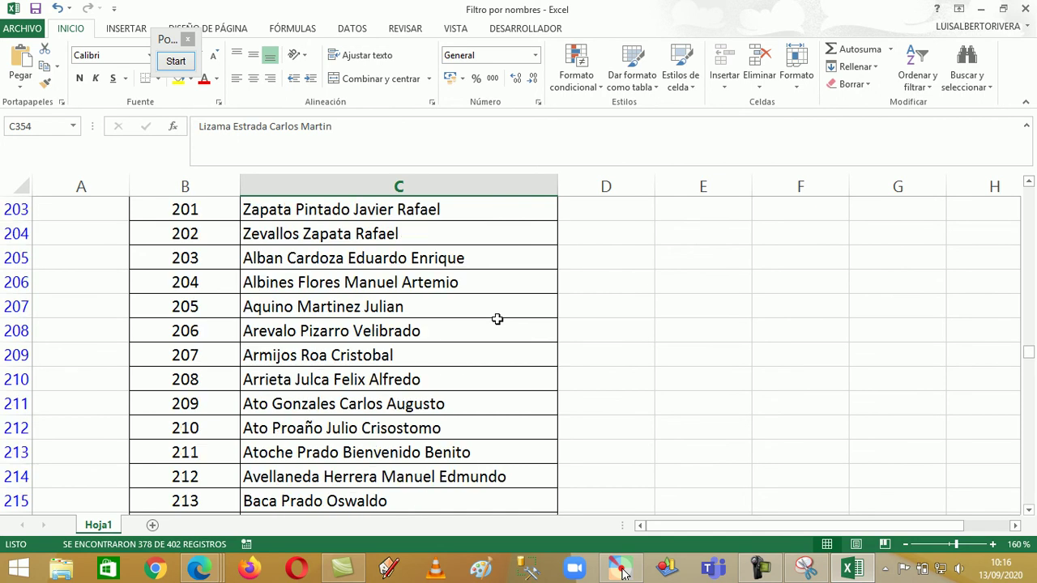
pyautogui.scroll(6, 497, 319)
pyautogui.scroll(4, 497, 319)
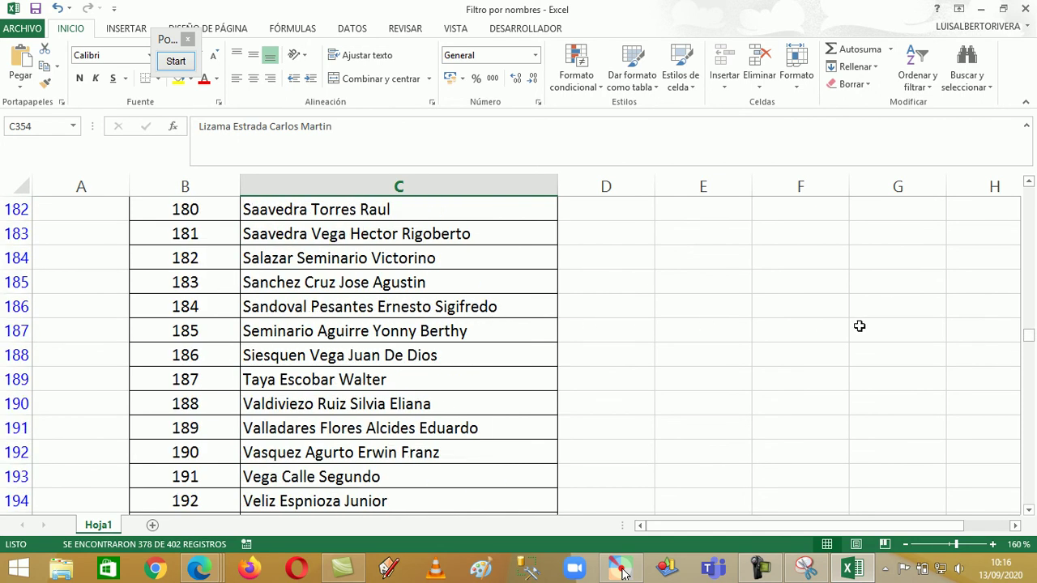
pyautogui.moveTo(1026, 341); pyautogui.dragTo(1030, 192)
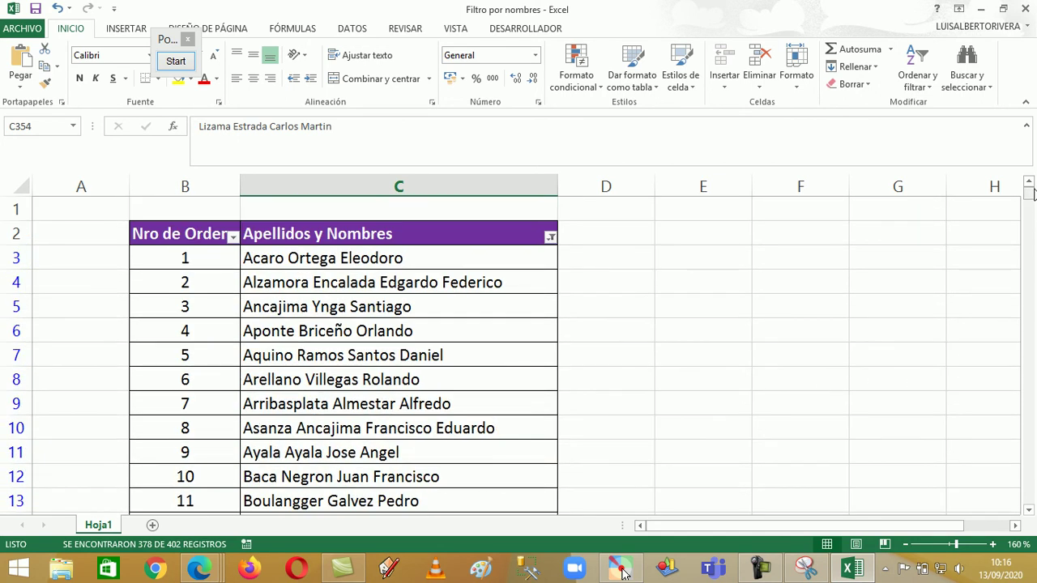
# Undo the *Luis filter and scroll back to the top of the name list
pyautogui.click(60, 10)
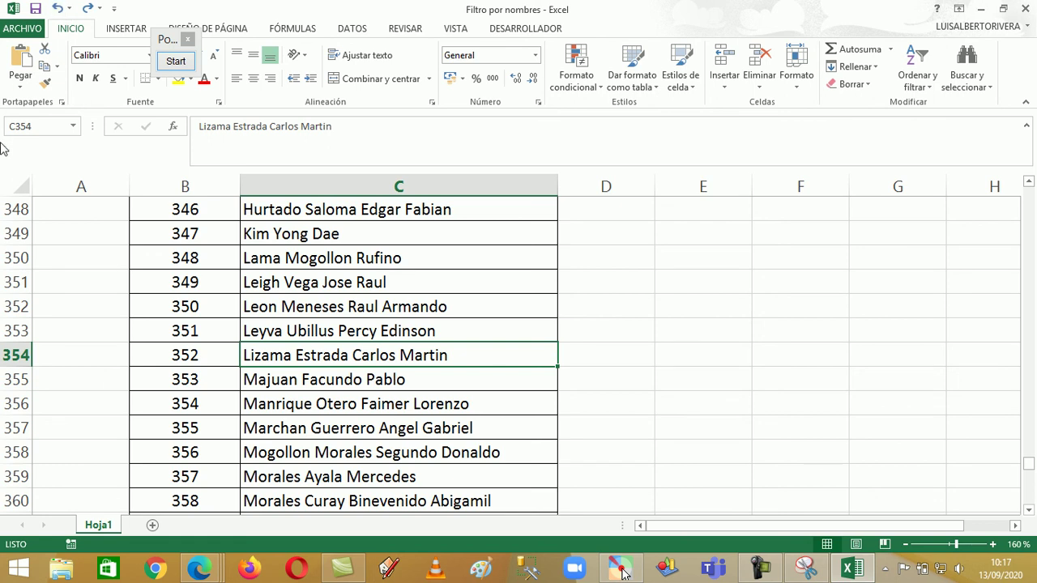
pyautogui.scroll(5, 491, 267)
pyautogui.scroll(15, 490, 268)
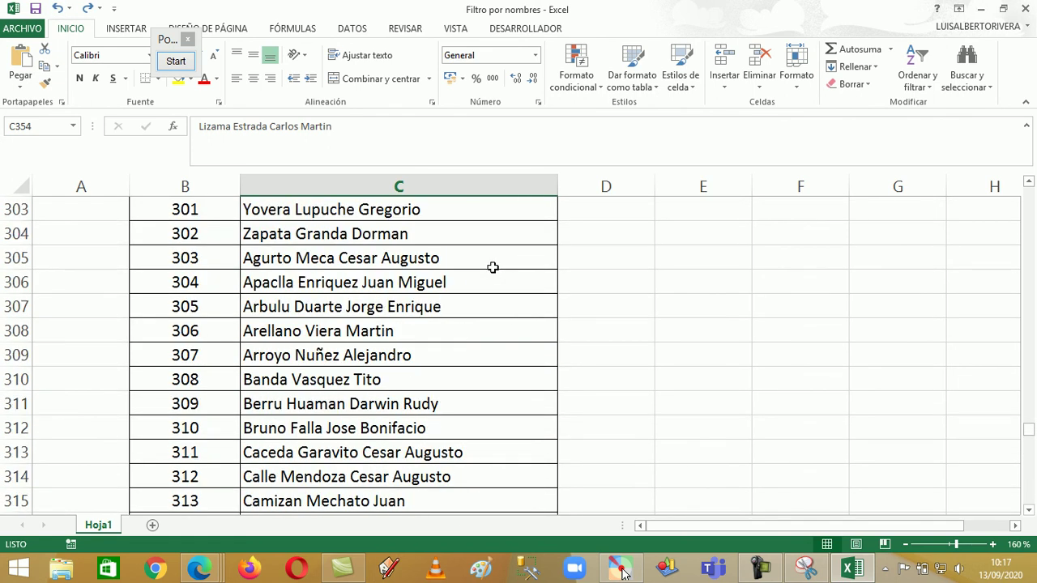
pyautogui.moveTo(1029, 425); pyautogui.dragTo(1030, 187)
pyautogui.click(550, 238)
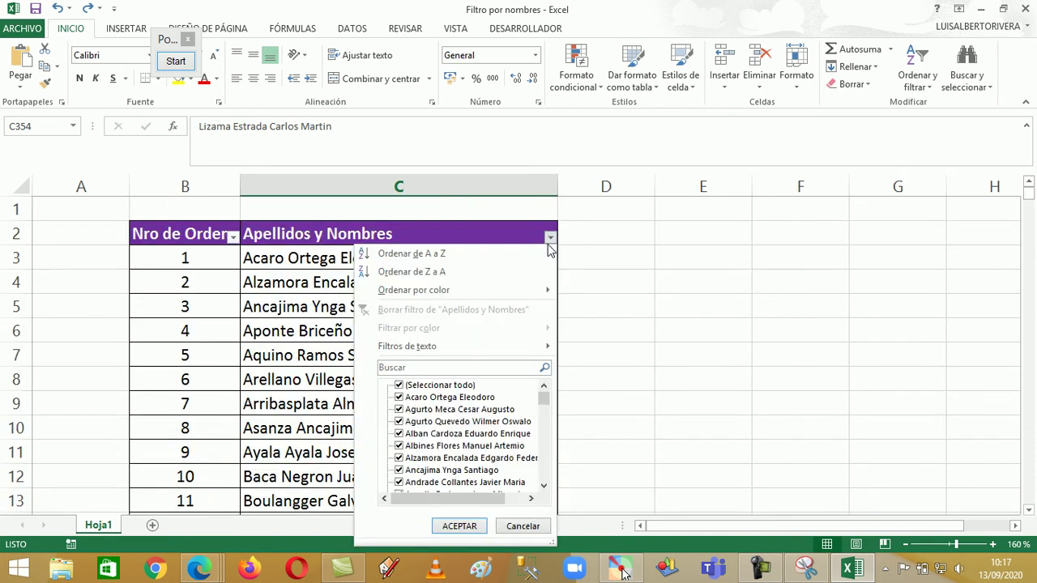
pyautogui.moveTo(536, 346)
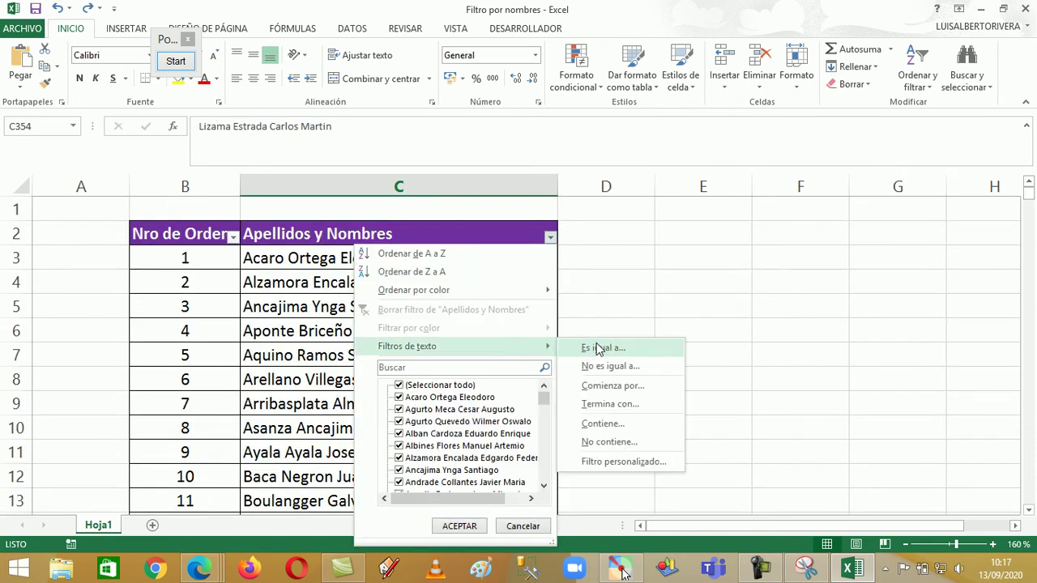
pyautogui.click(603, 430)
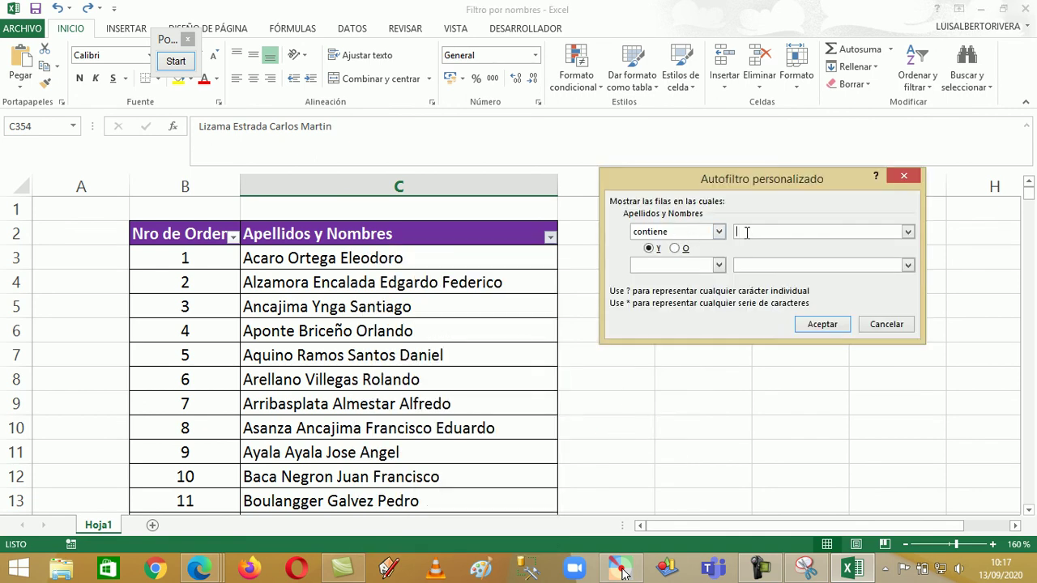
pyautogui.write('*Rivas*Luis')
pyautogui.write('*')
pyautogui.click(822, 326)
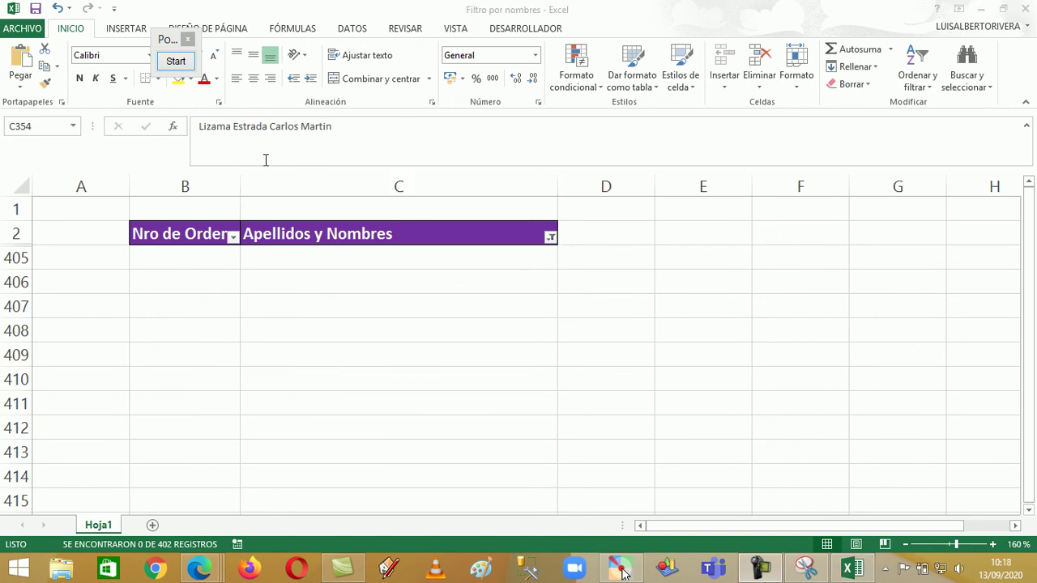
pyautogui.click(57, 10)
# Undo the empty Rivas filter and bring the top of the name table into view
pyautogui.click(58, 11)
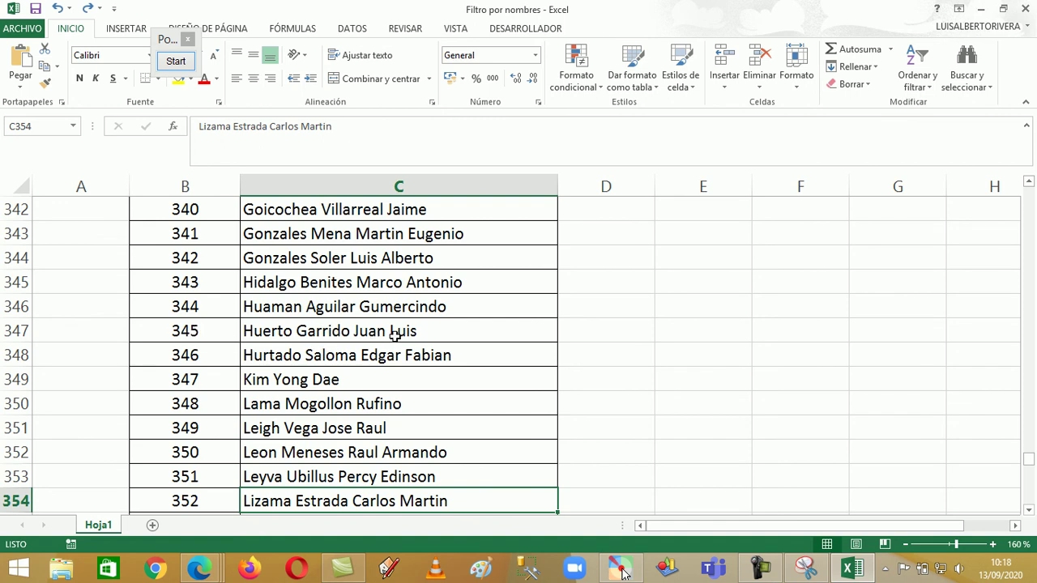
pyautogui.moveTo(1027, 466); pyautogui.dragTo(1027, 194)
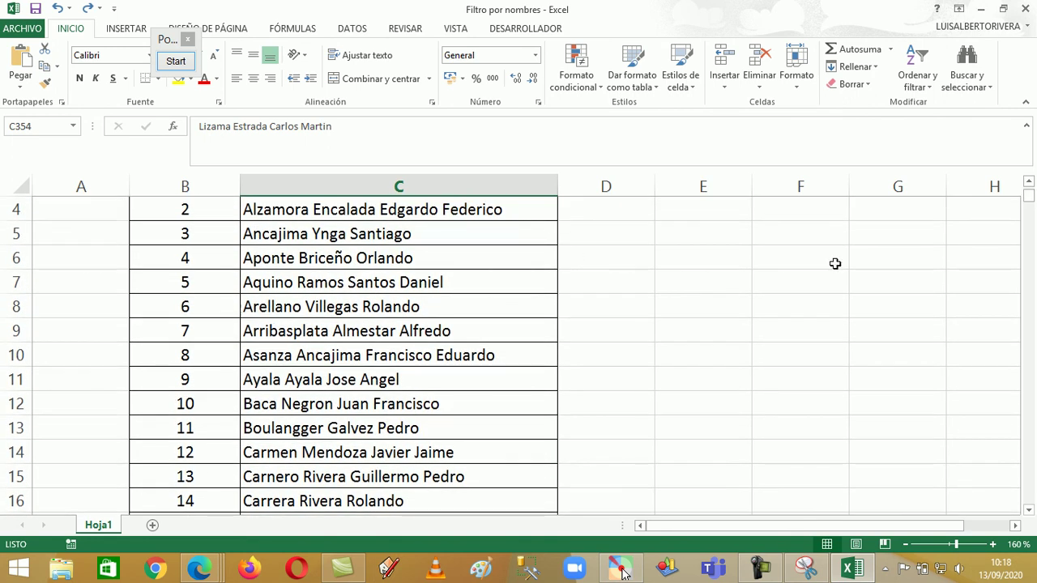
pyautogui.scroll(1, 347, 387)
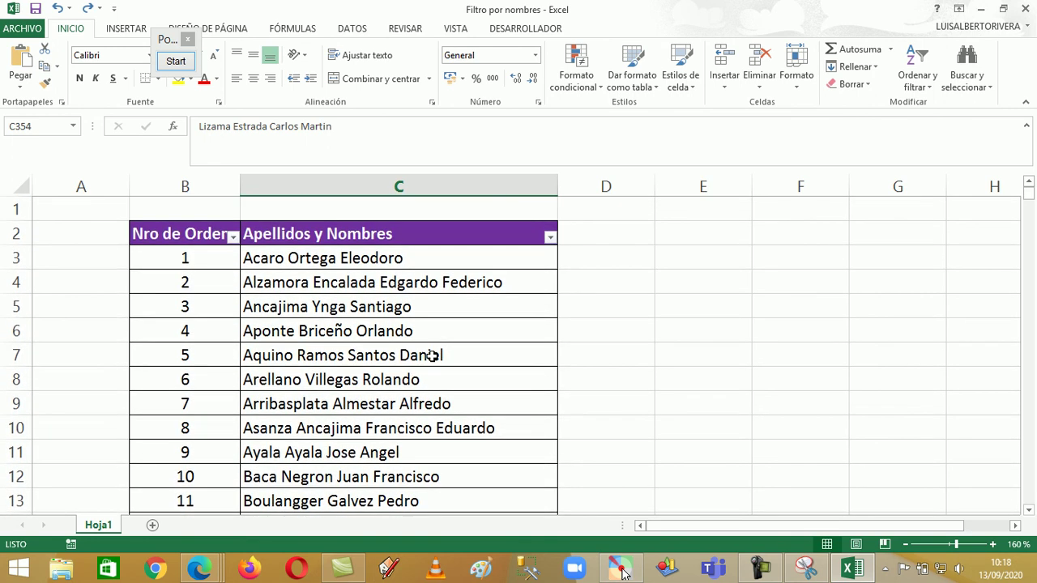
pyautogui.click(549, 238)
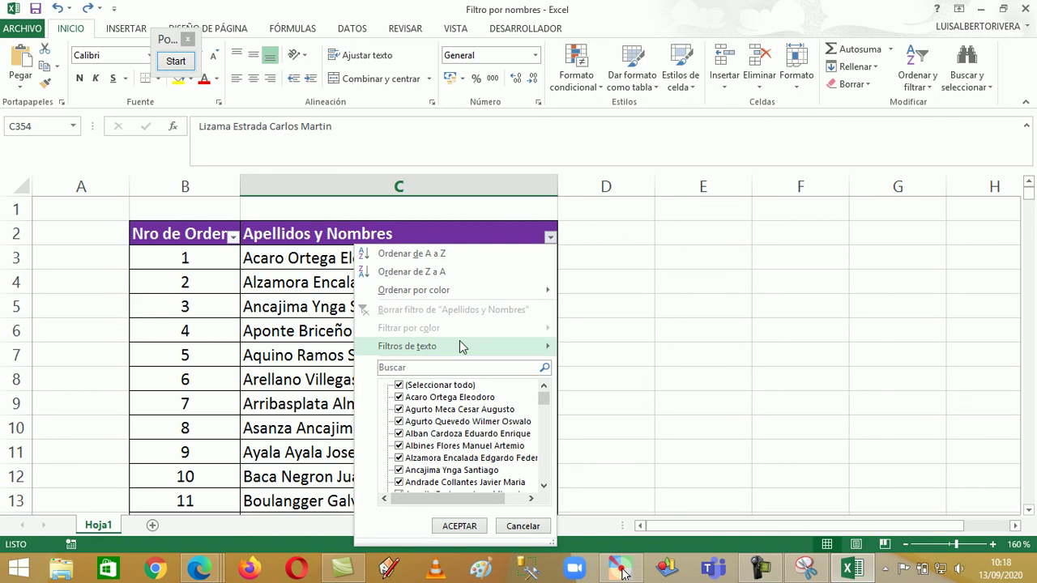
pyautogui.moveTo(470, 346)
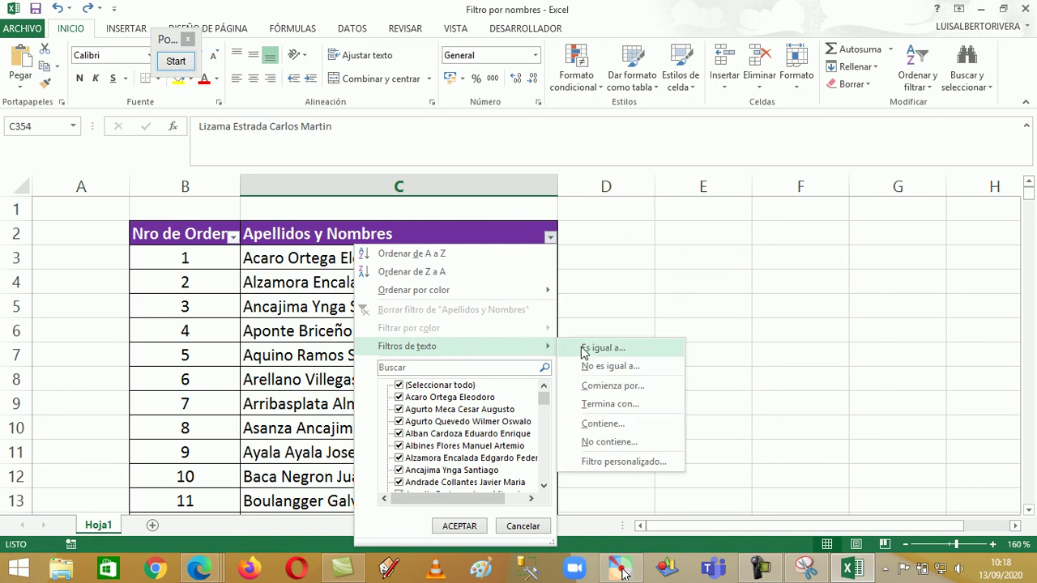
pyautogui.click(599, 424)
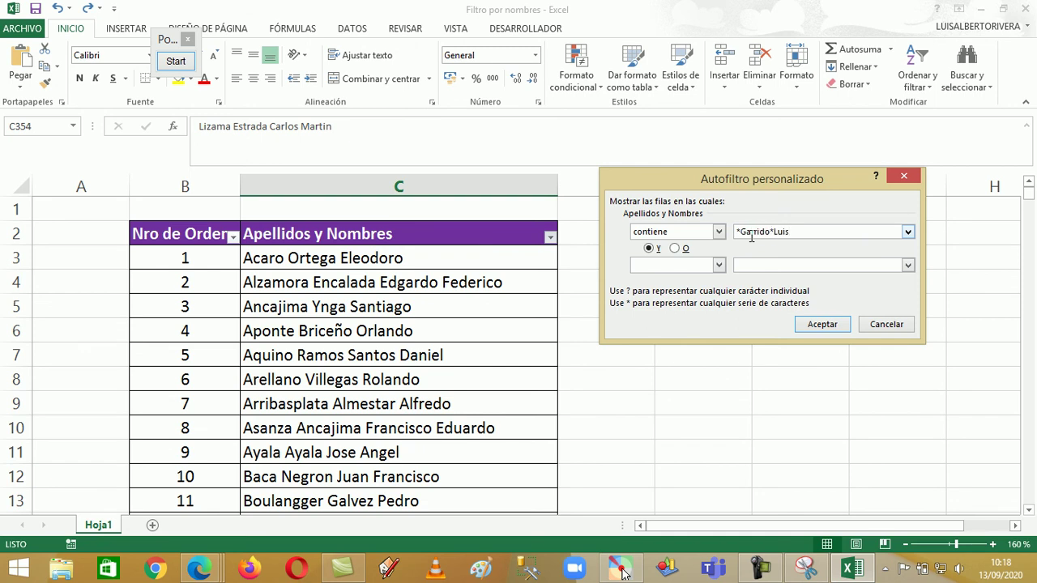
pyautogui.click(822, 324)
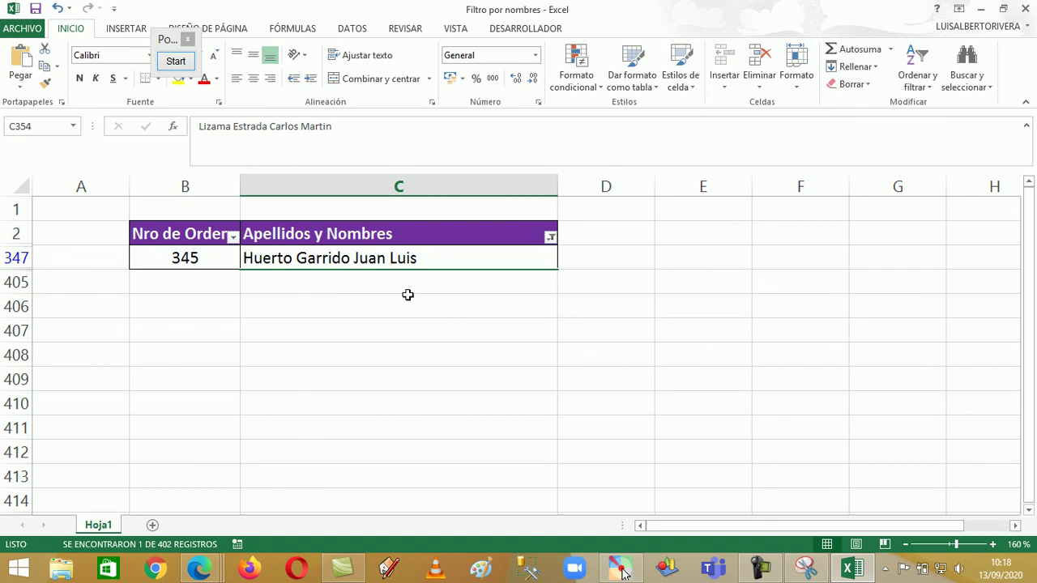
pyautogui.click(57, 10)
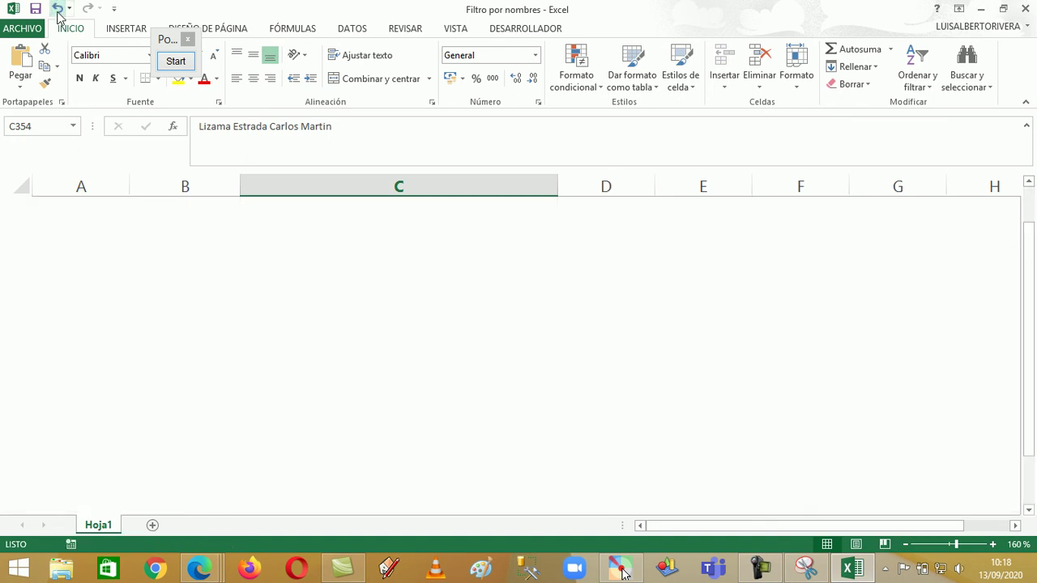
pyautogui.click(423, 381)
pyautogui.scroll(7, 421, 382)
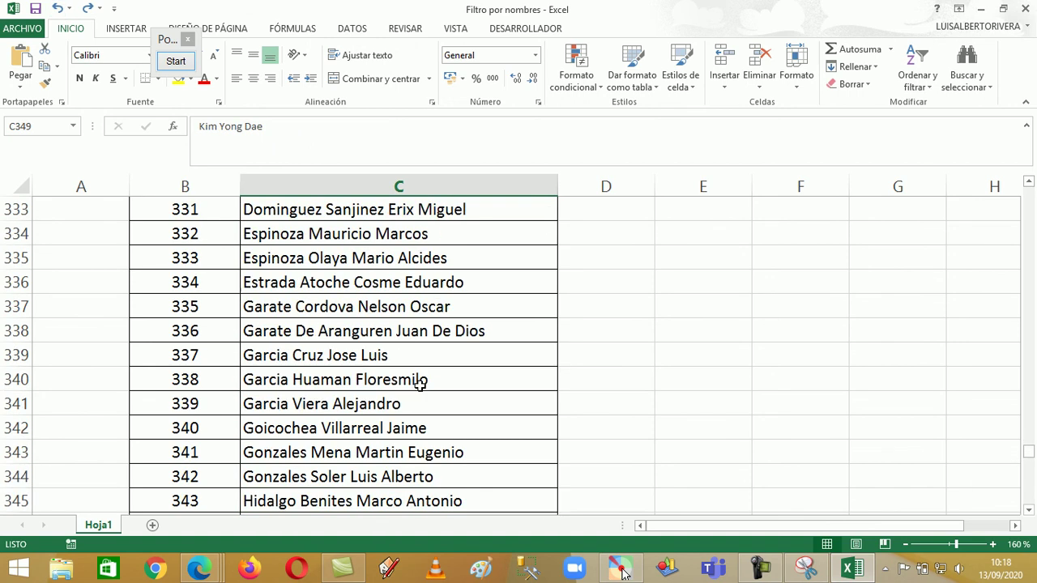
pyautogui.scroll(20, 419, 384)
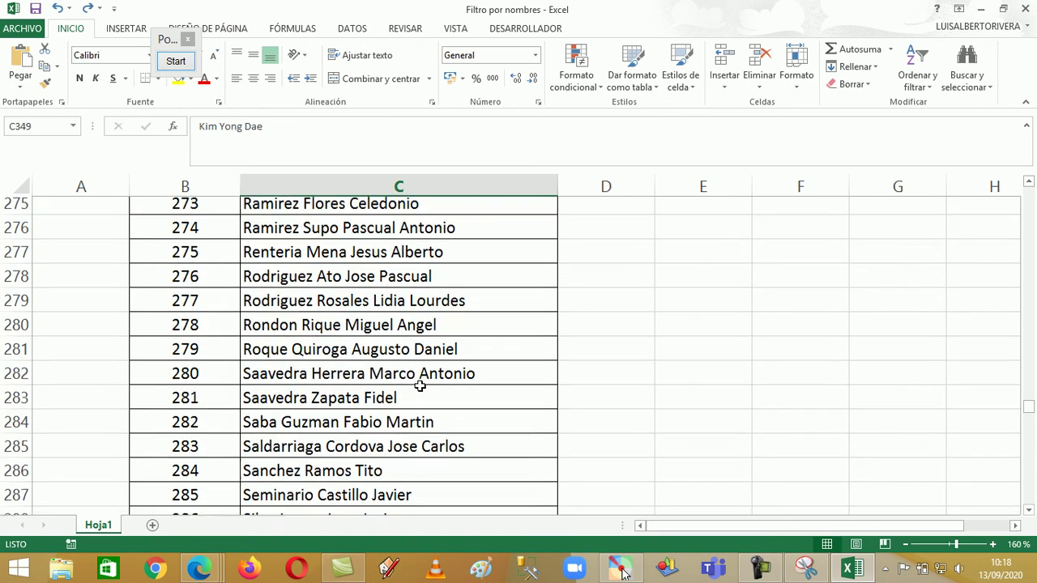
pyautogui.scroll(4, 419, 384)
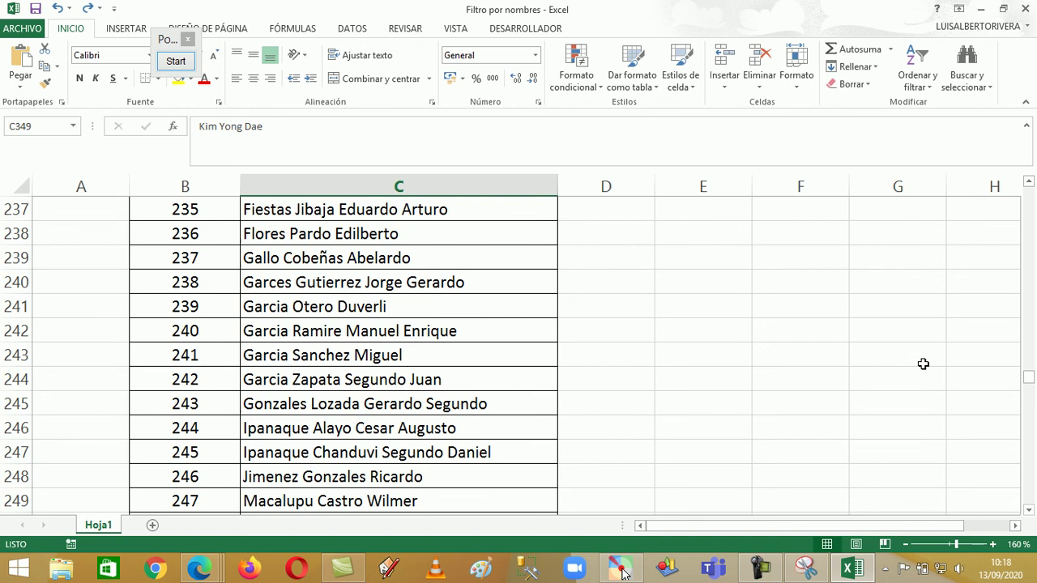